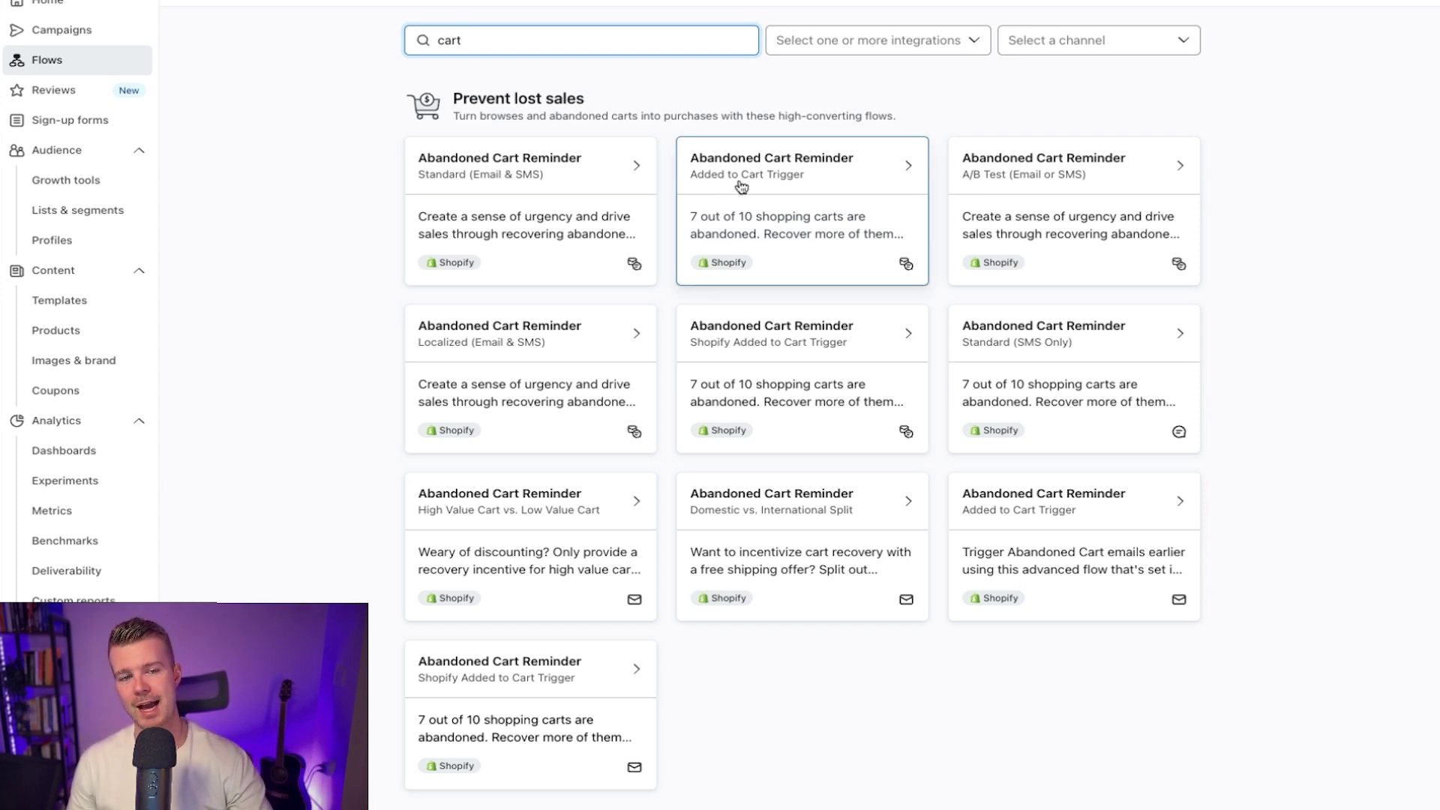
Step: Open the Standard (Email & SMS) version of the Abandoned Cart Reminder template and check which trigger it uses
click(487, 185)
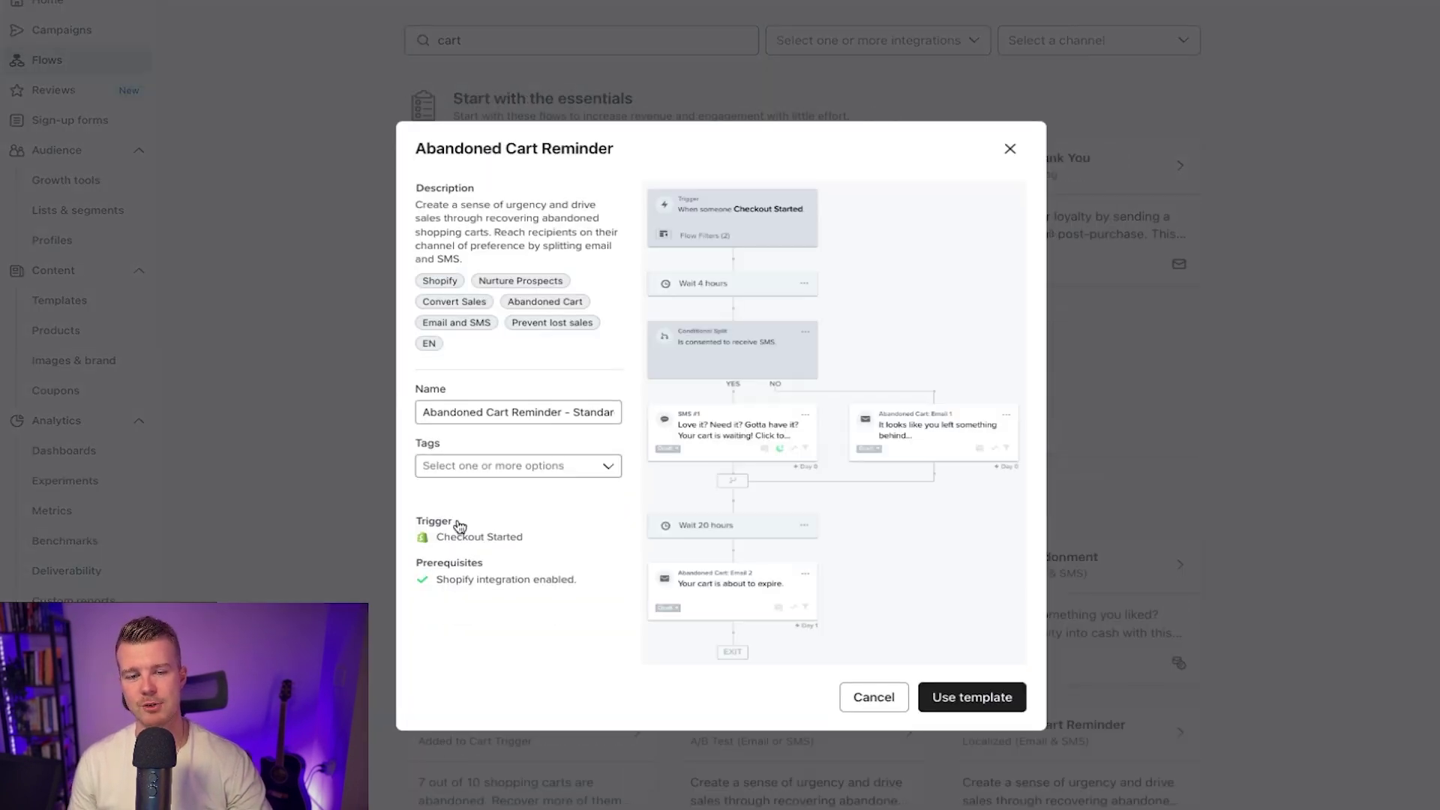
drag(546, 540, 433, 541)
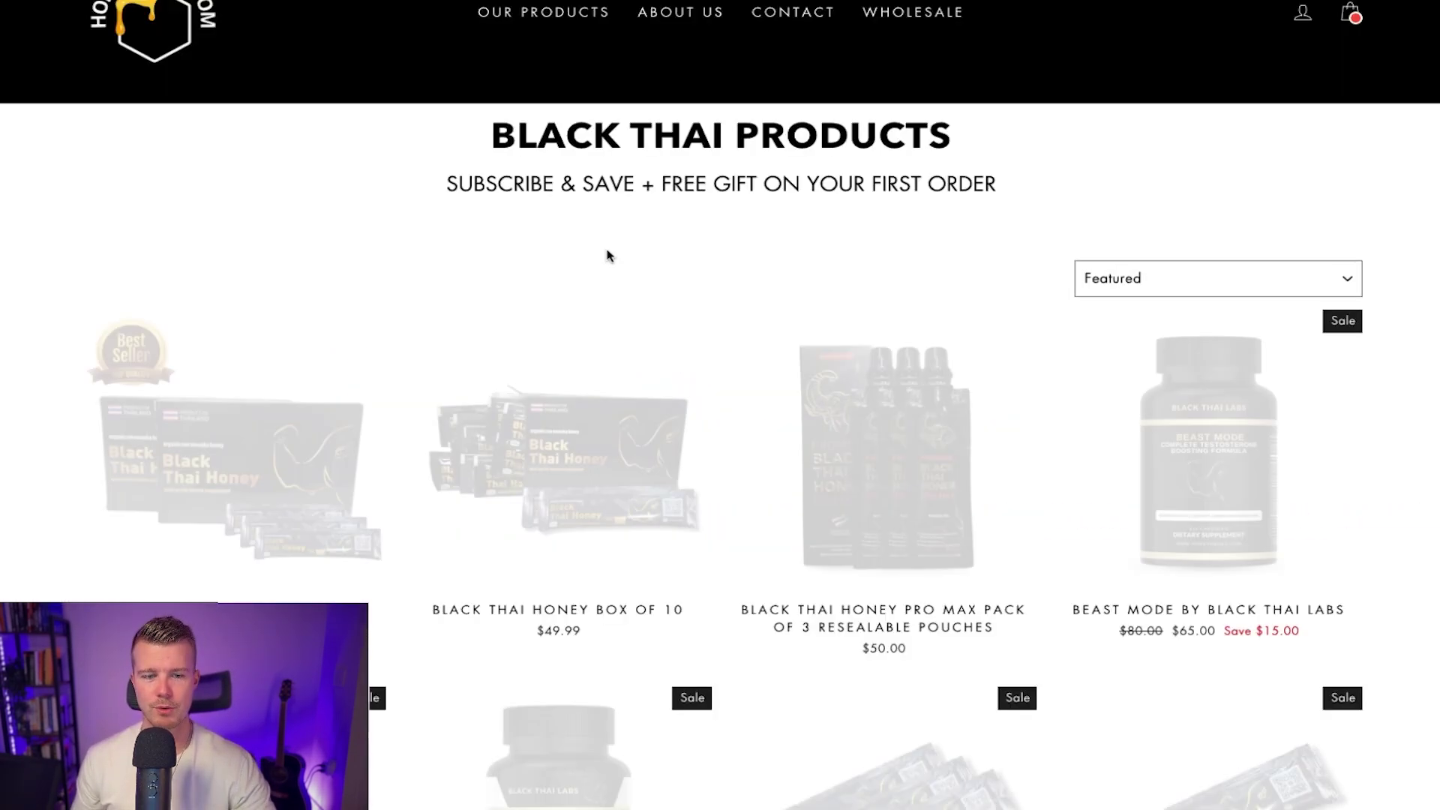
Step: Switch to the storefront, open the Black Thai Honey Box of 20 product and add it to the cart
click(279, 456)
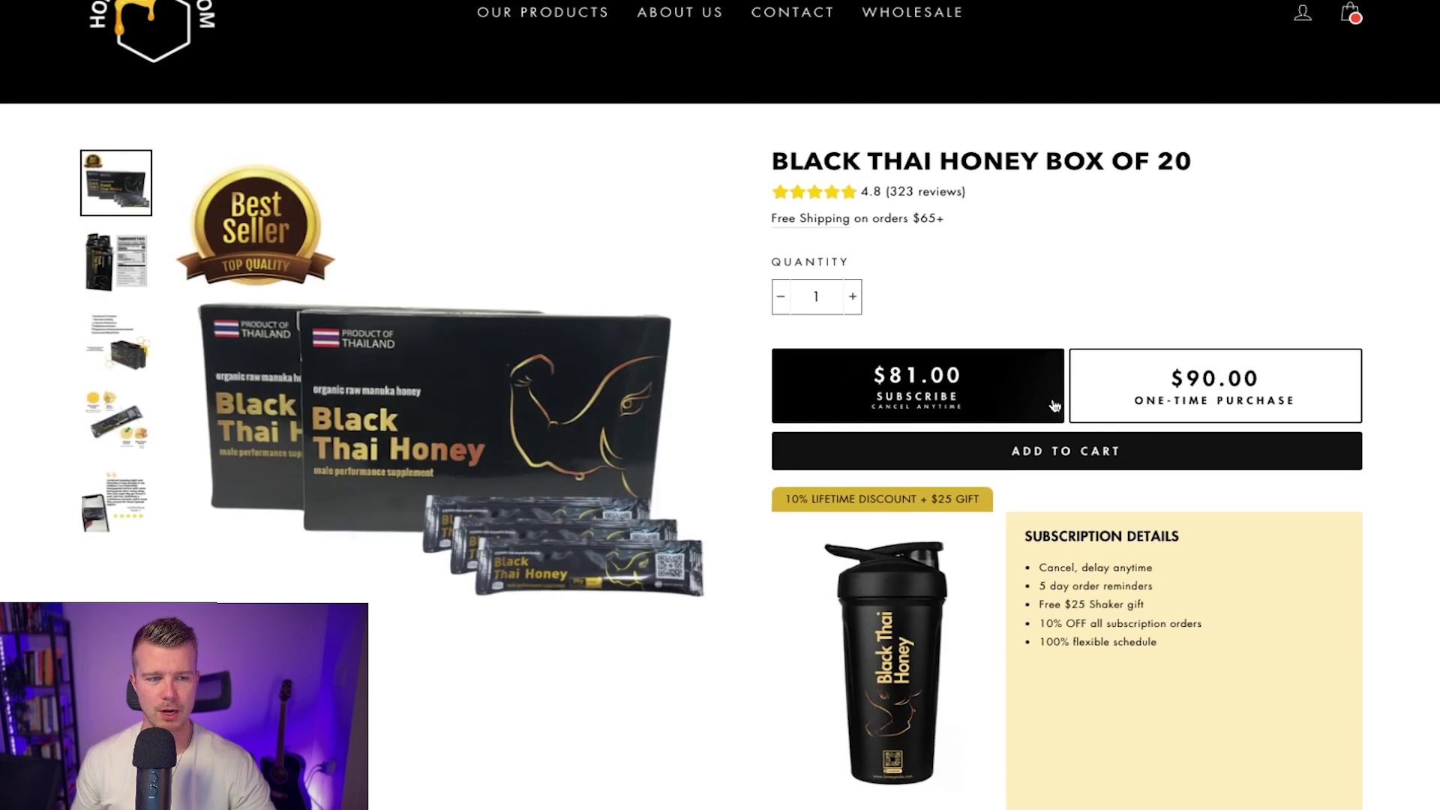
click(1064, 450)
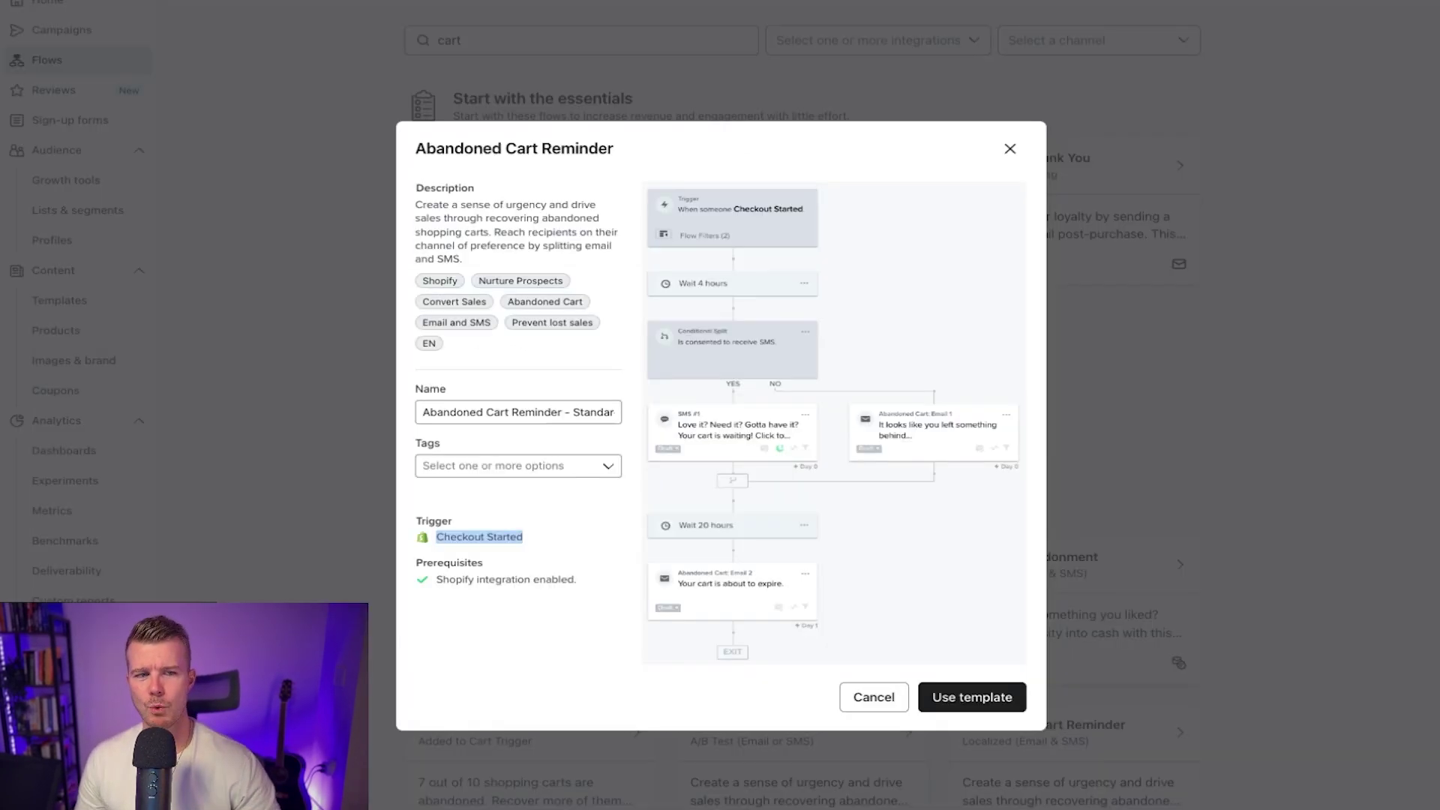
Step: Name the flow "Abandoned Checkout | EM" and create it from the Abandoned Cart Reminder template
triple_click(513, 403)
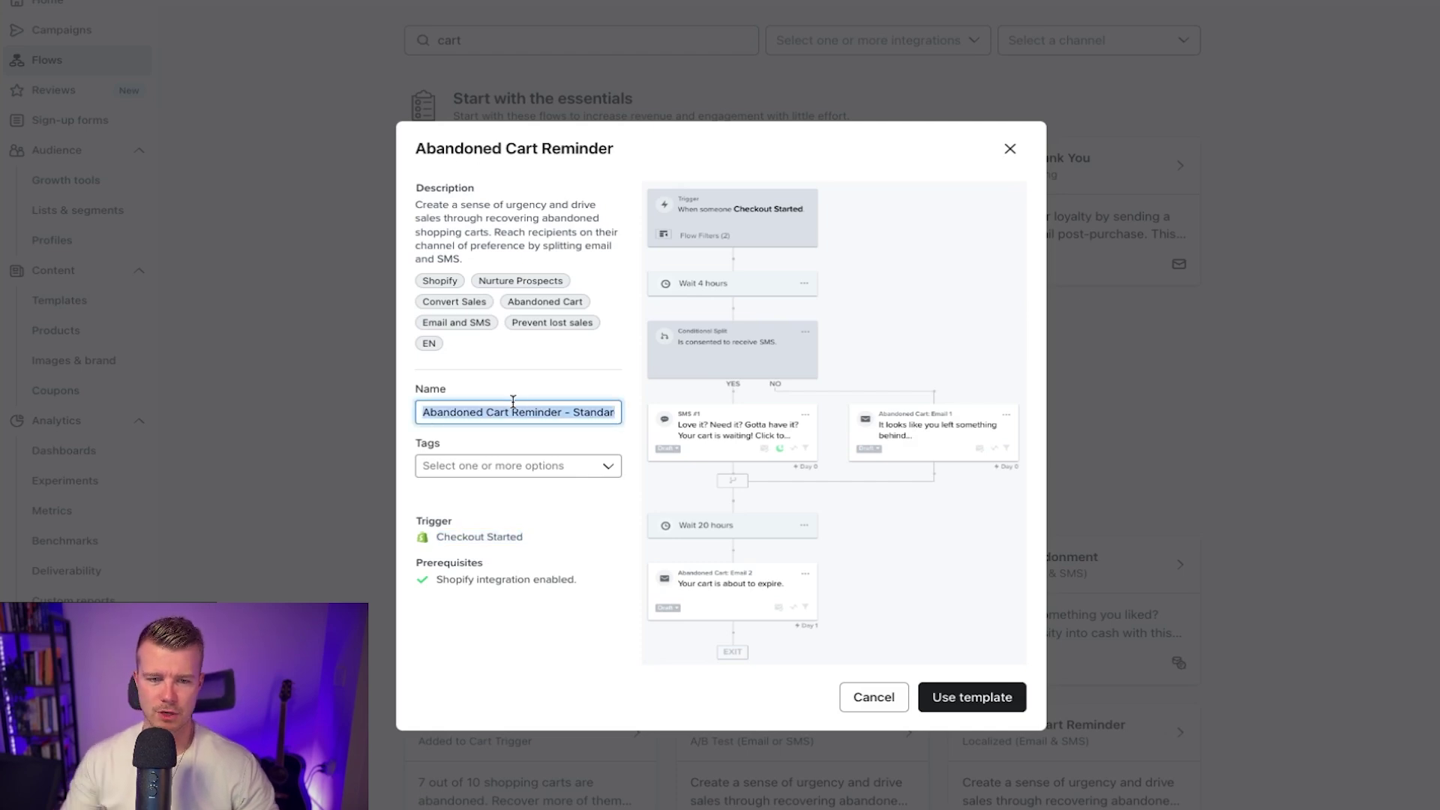
text(Abandoned Checkt)
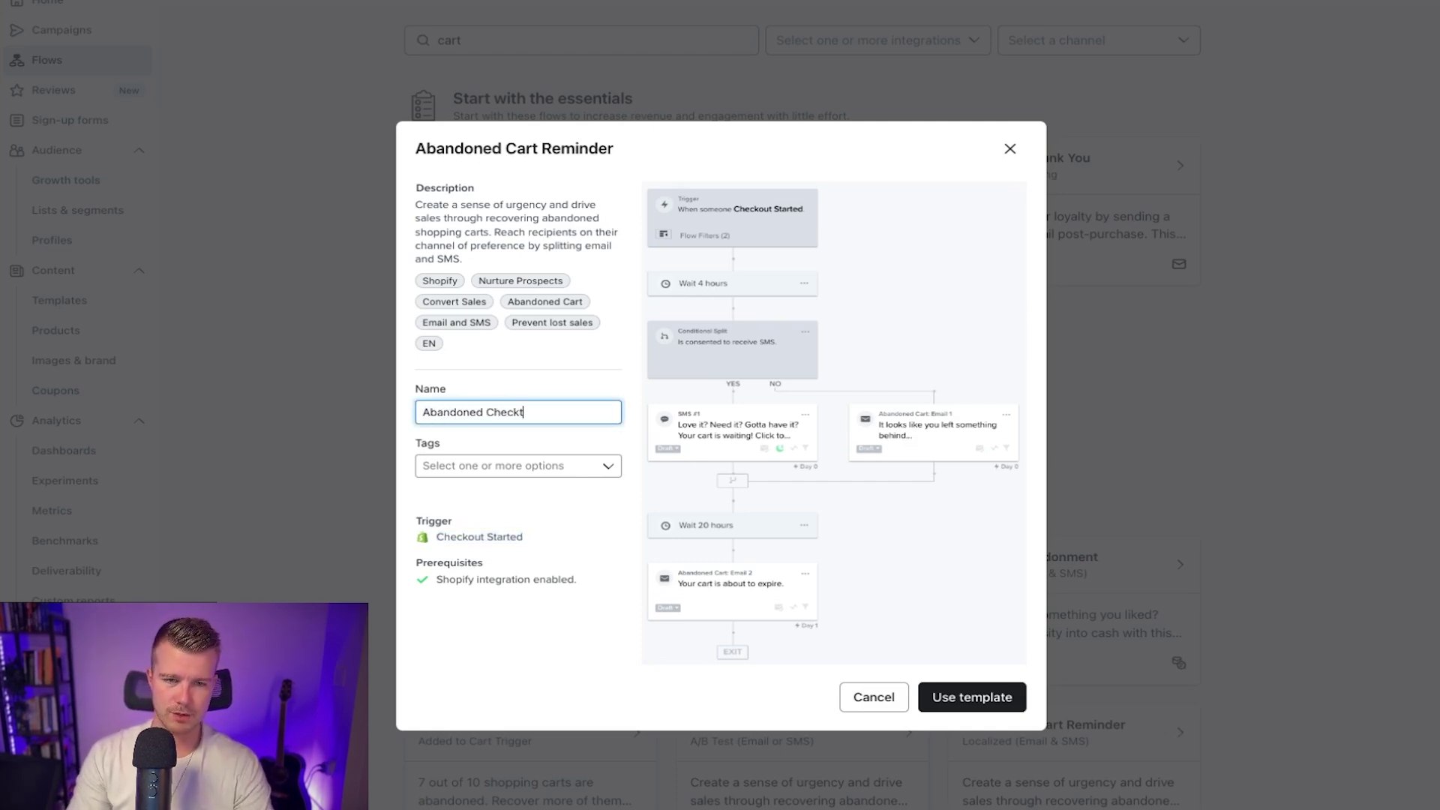
key(BackSpace)
text(out | EM)
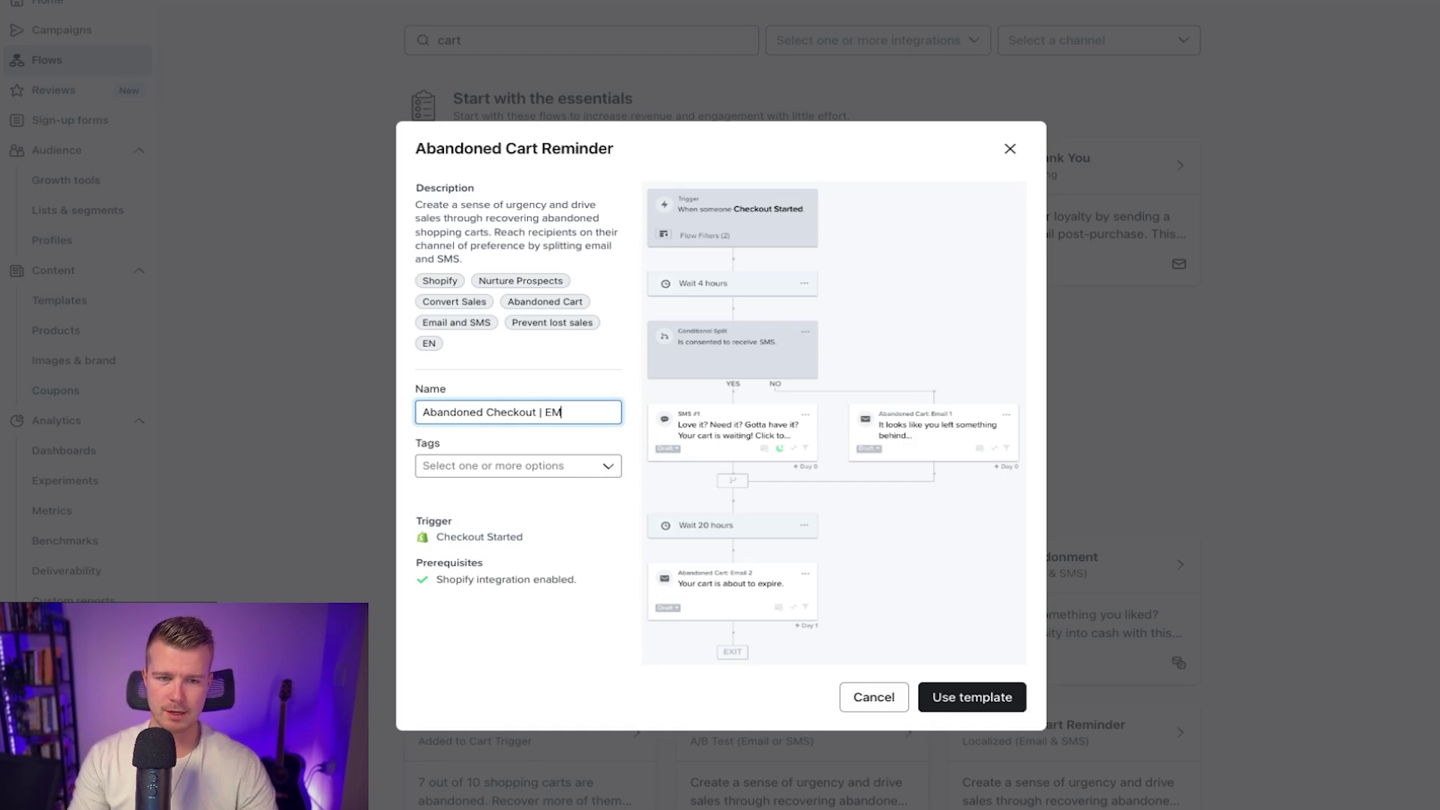
click(955, 710)
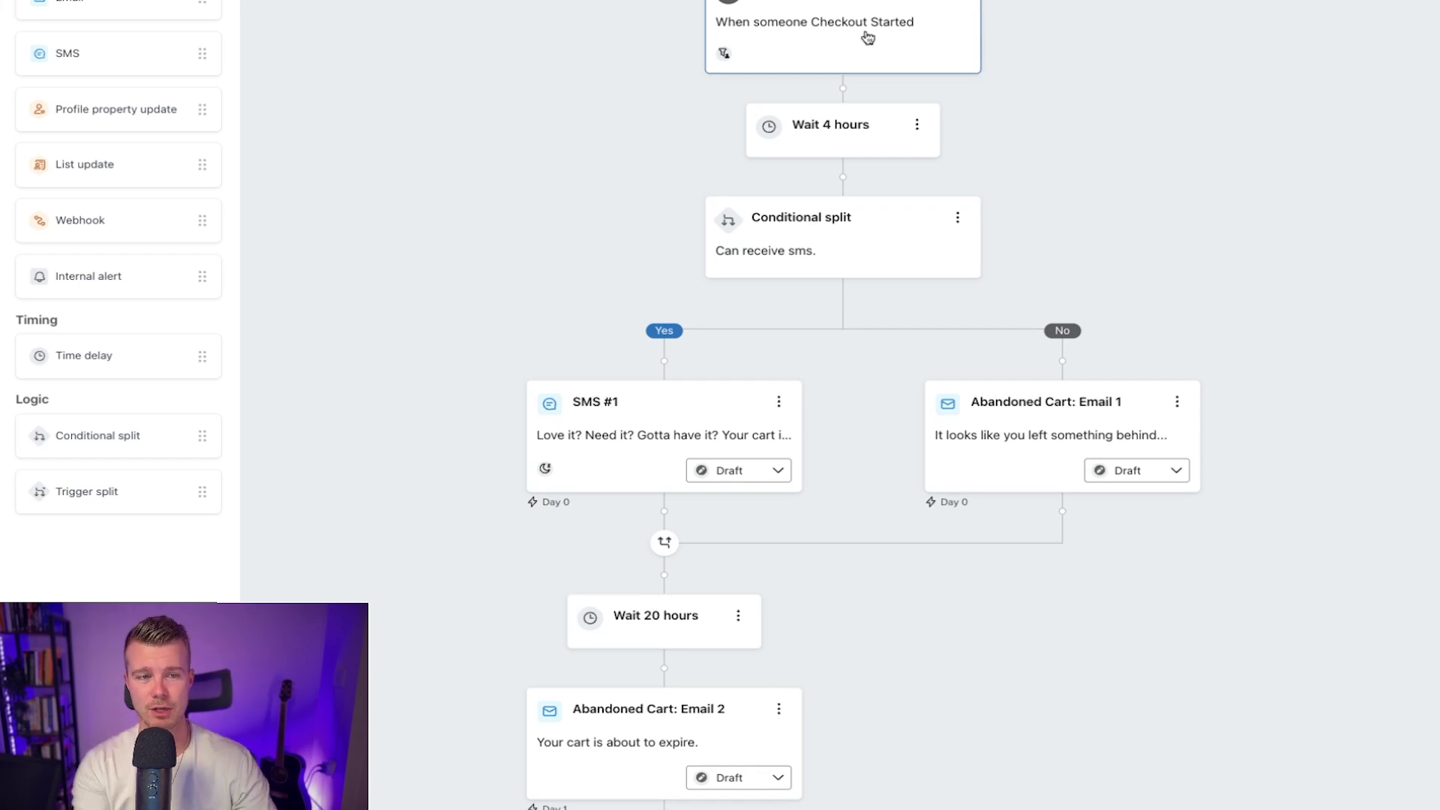
Step: Delete the SMS conditional split from the flow together with its Yes path
drag(1159, 23, 727, 83)
click(575, 274)
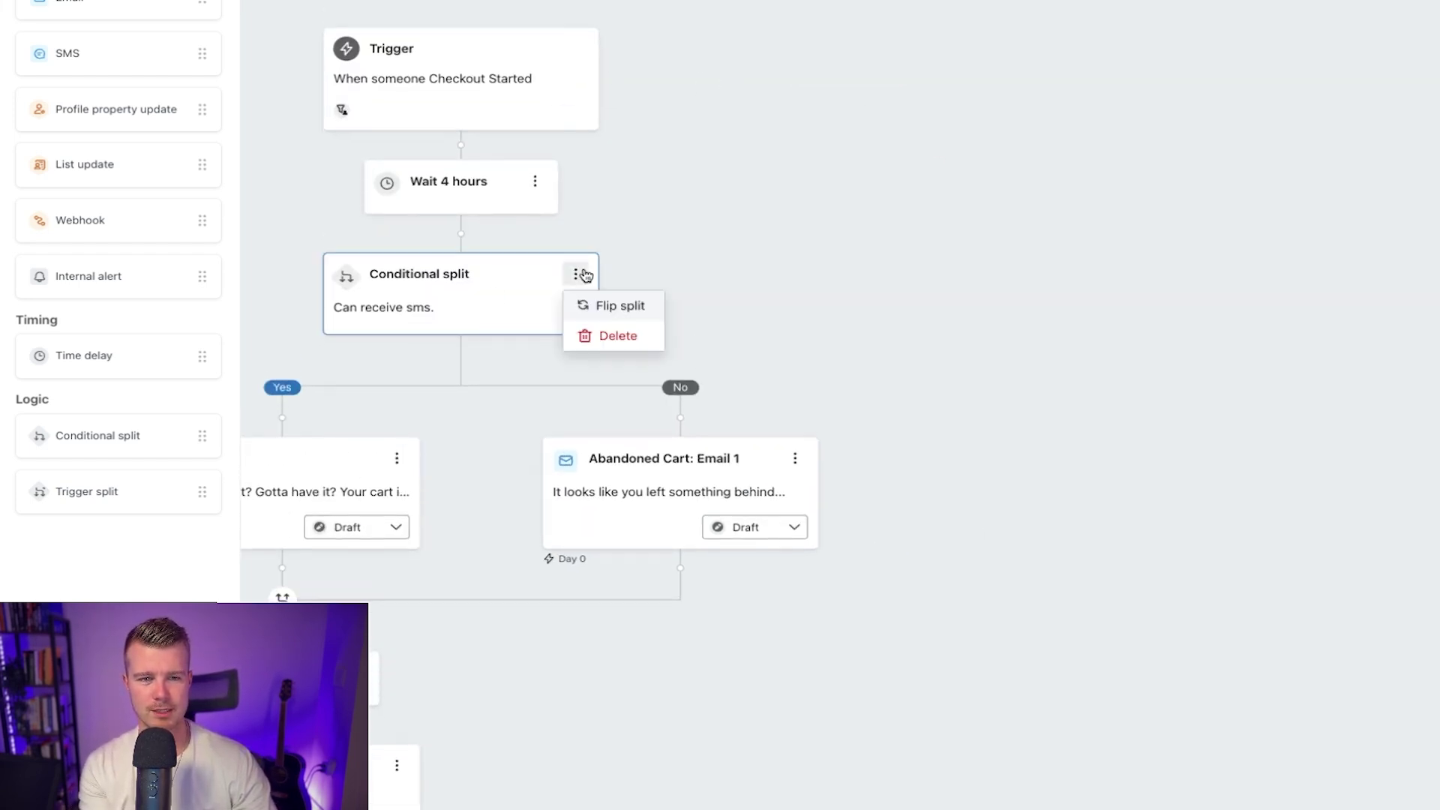
click(602, 334)
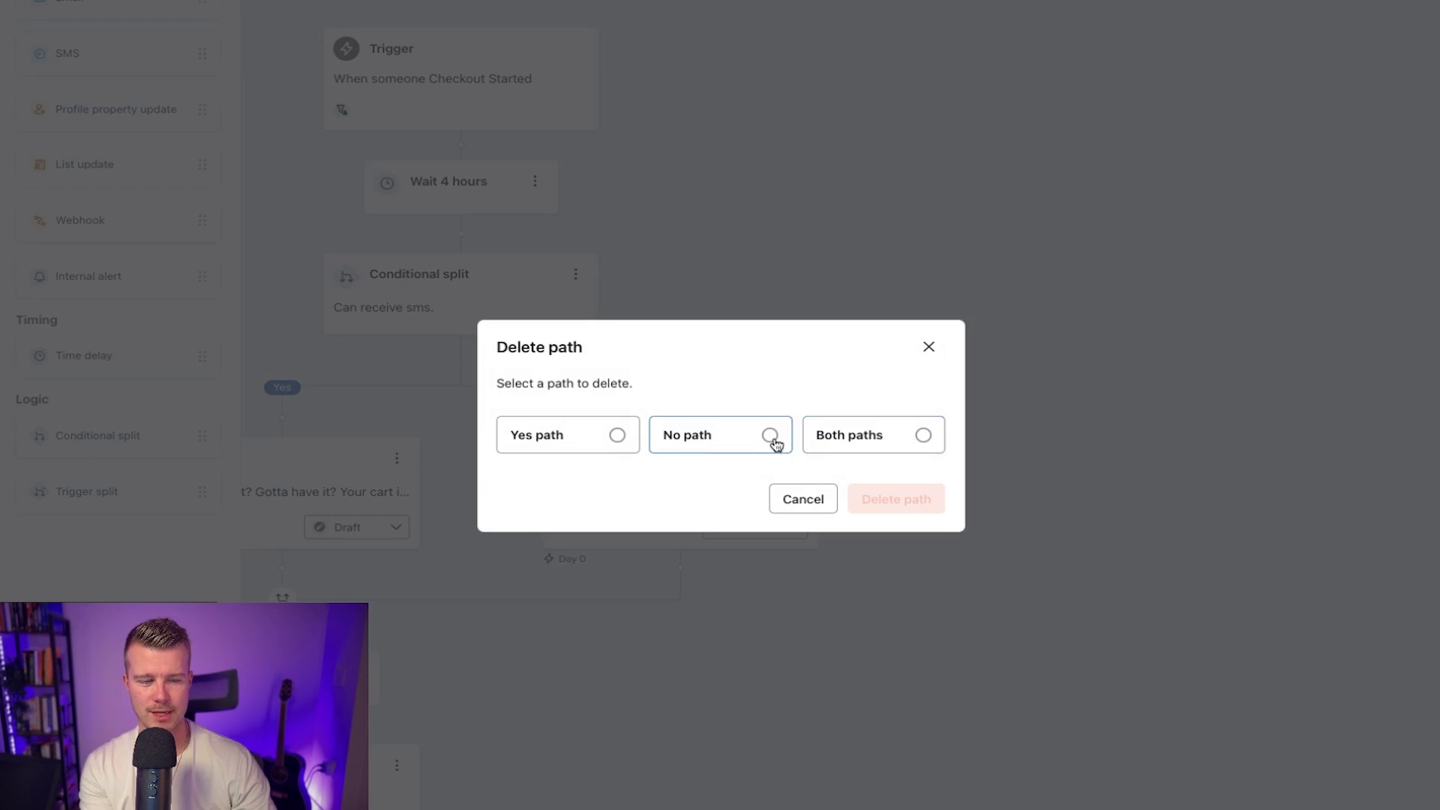
click(609, 435)
click(905, 503)
Step: Add a third profile filter to the Checkout Started trigger: what someone has done (or not done), with the Bounced Email metric
click(476, 79)
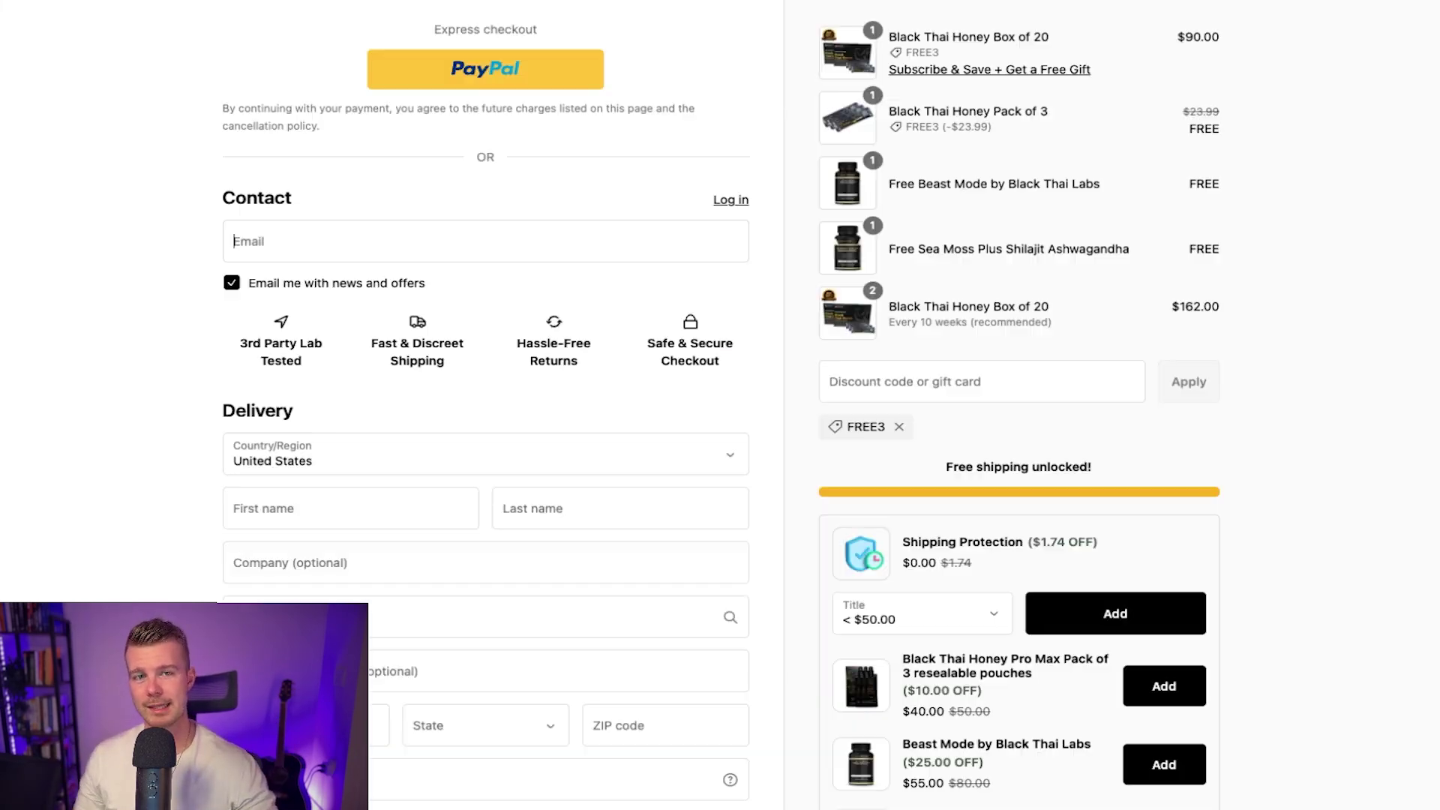
click(486, 241)
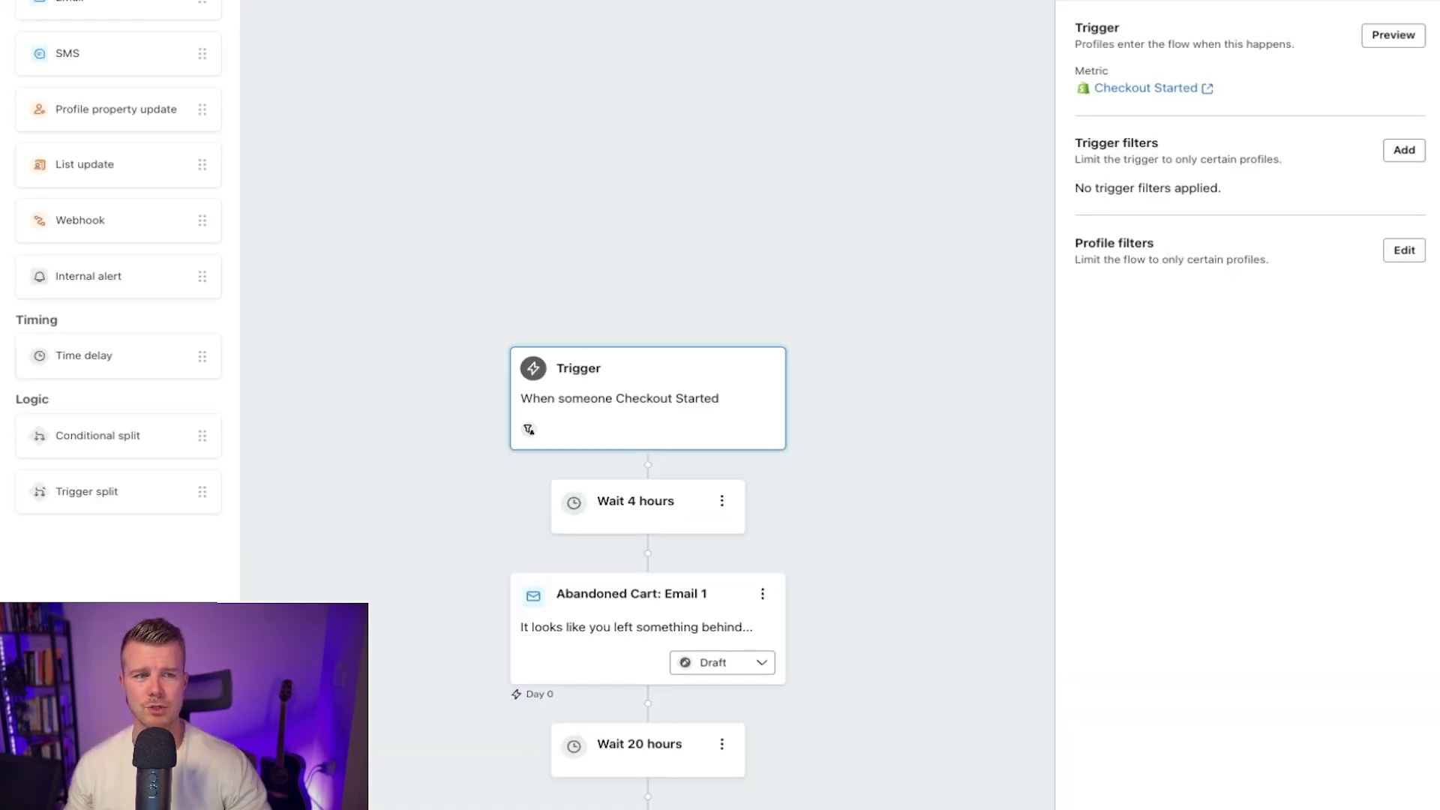
click(1403, 250)
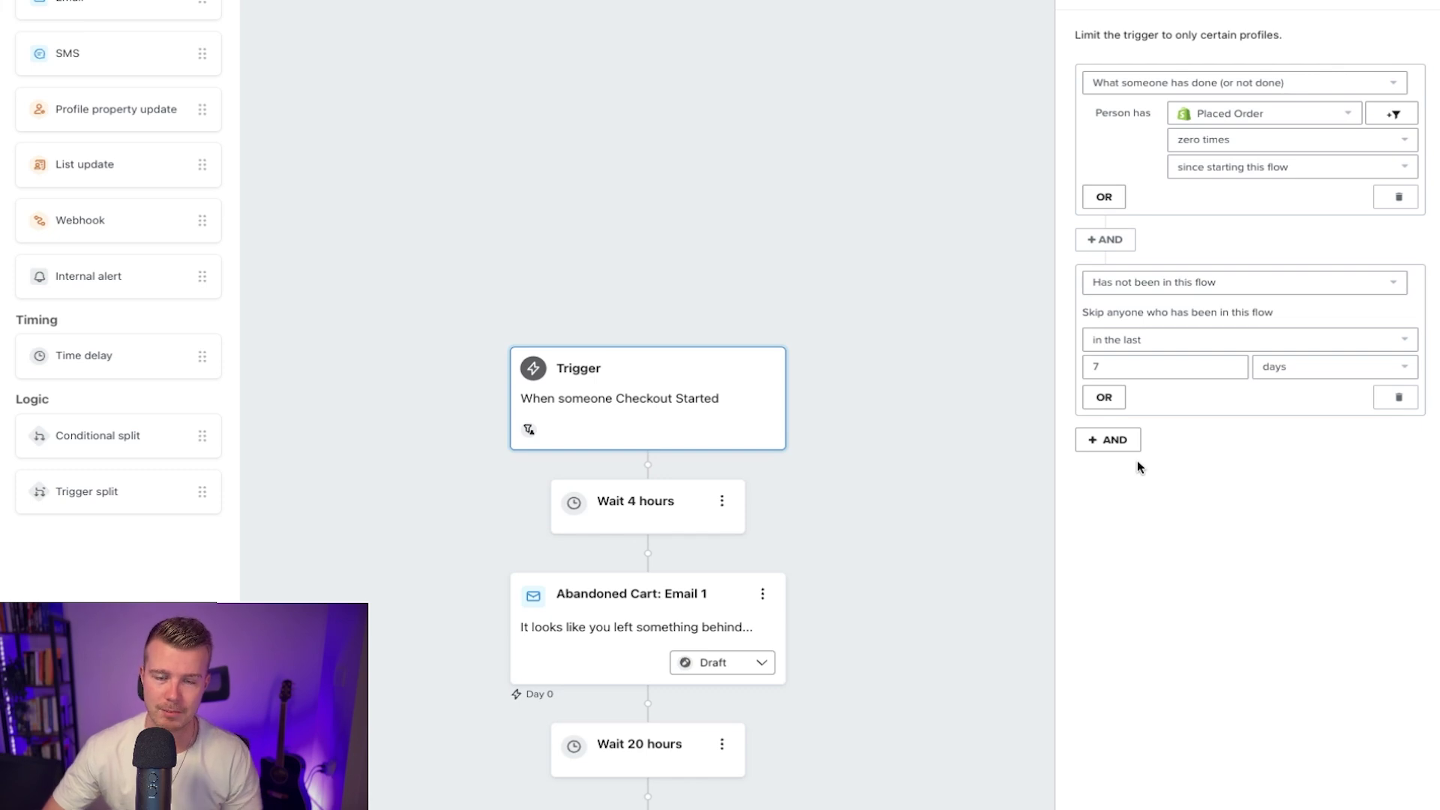
click(1125, 443)
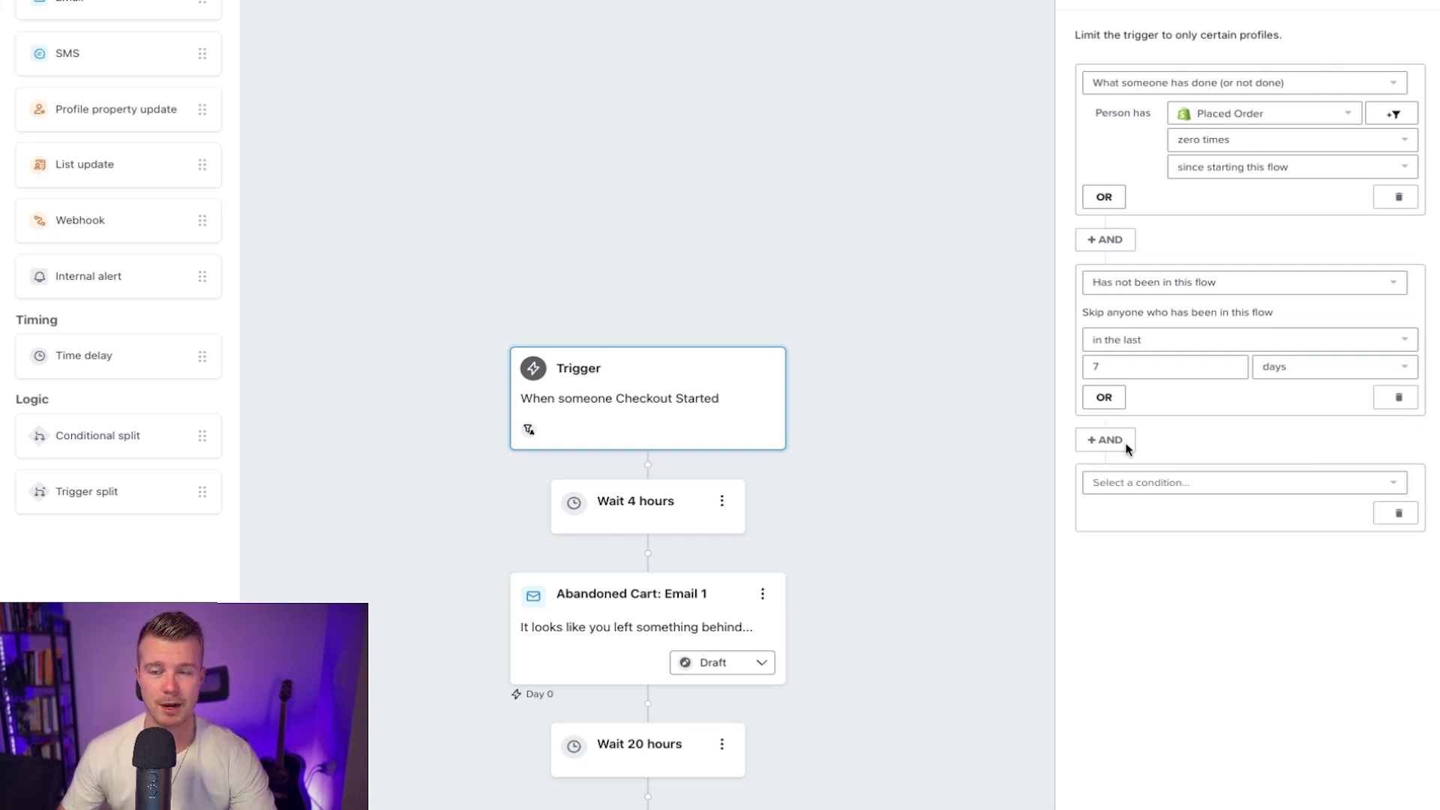
click(1227, 488)
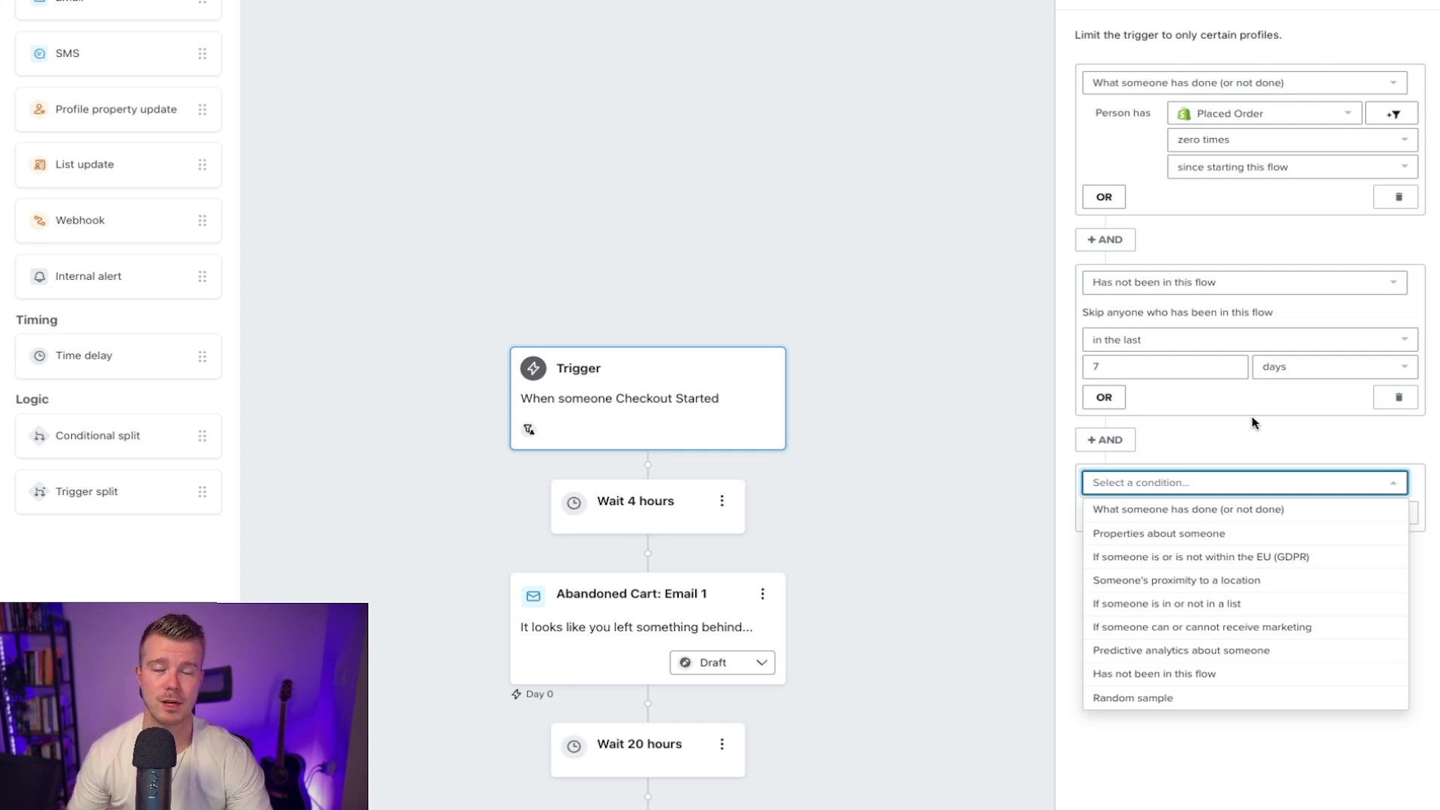
click(1185, 509)
click(1189, 512)
click(1248, 606)
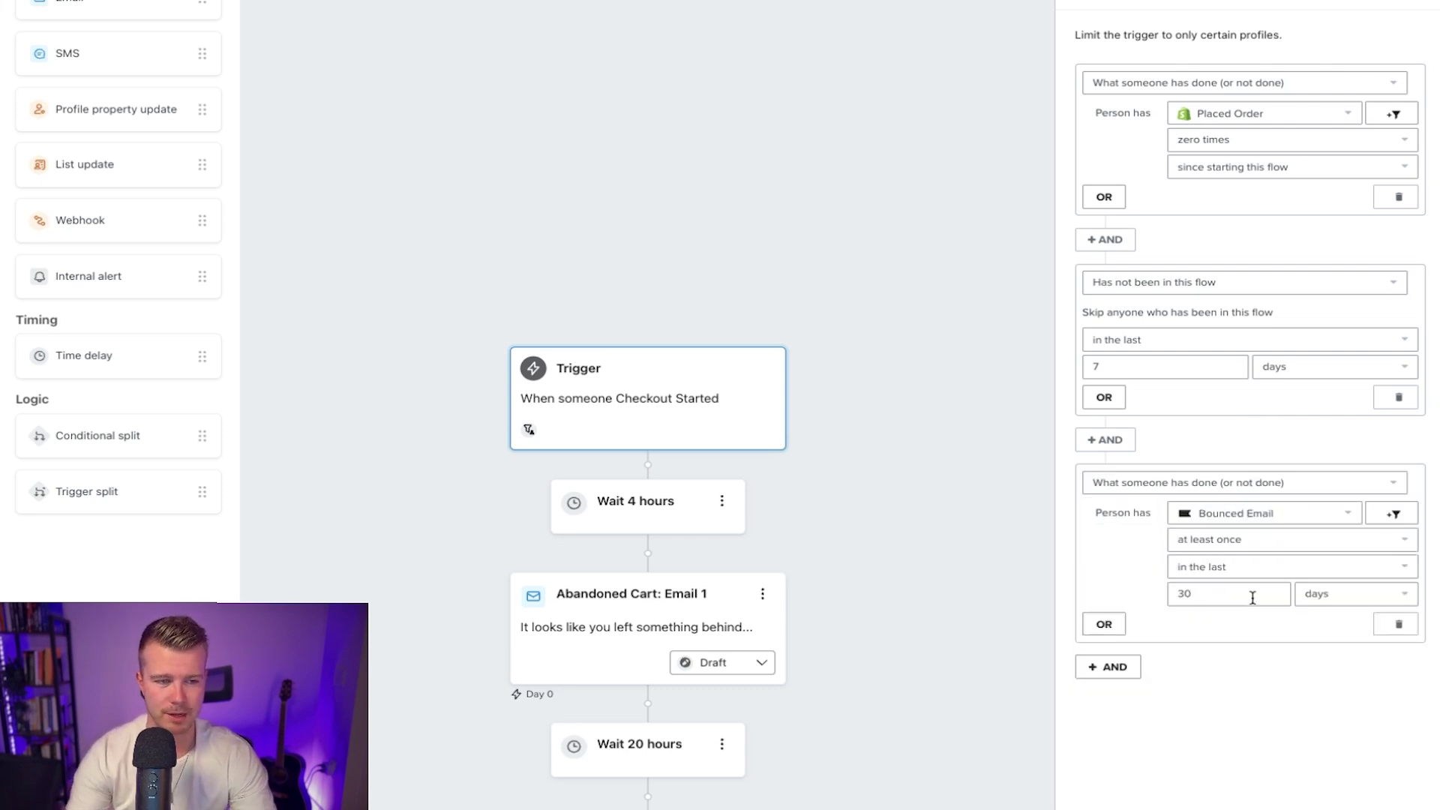
Step: Set the Bounced Email condition to zero times since starting this flow
click(1238, 540)
click(1208, 590)
click(1225, 566)
click(1229, 733)
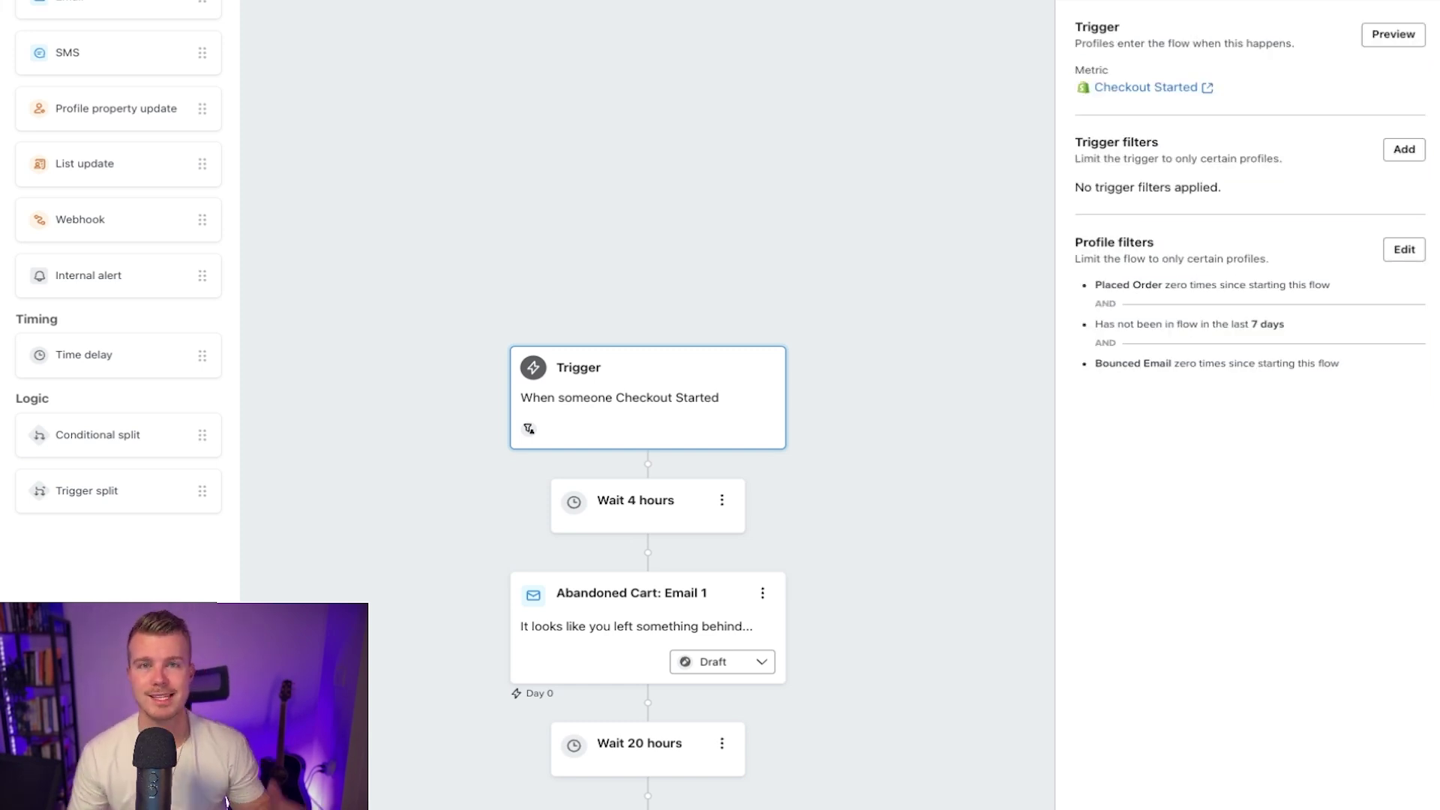
Step: Open Abandoned Cart: Email 1 in the email editor and make the body text under the headline black
click(619, 588)
click(1252, 599)
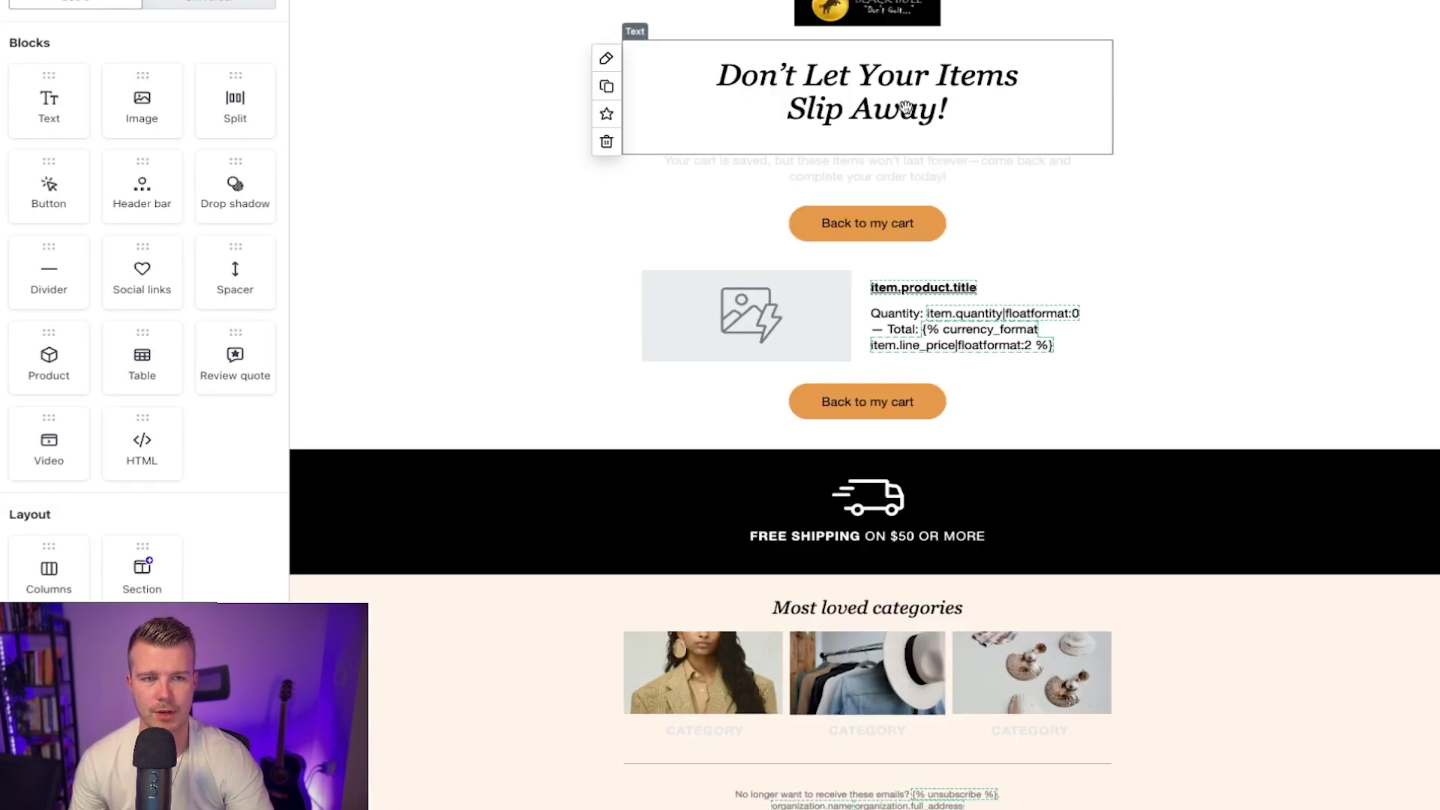
click(782, 155)
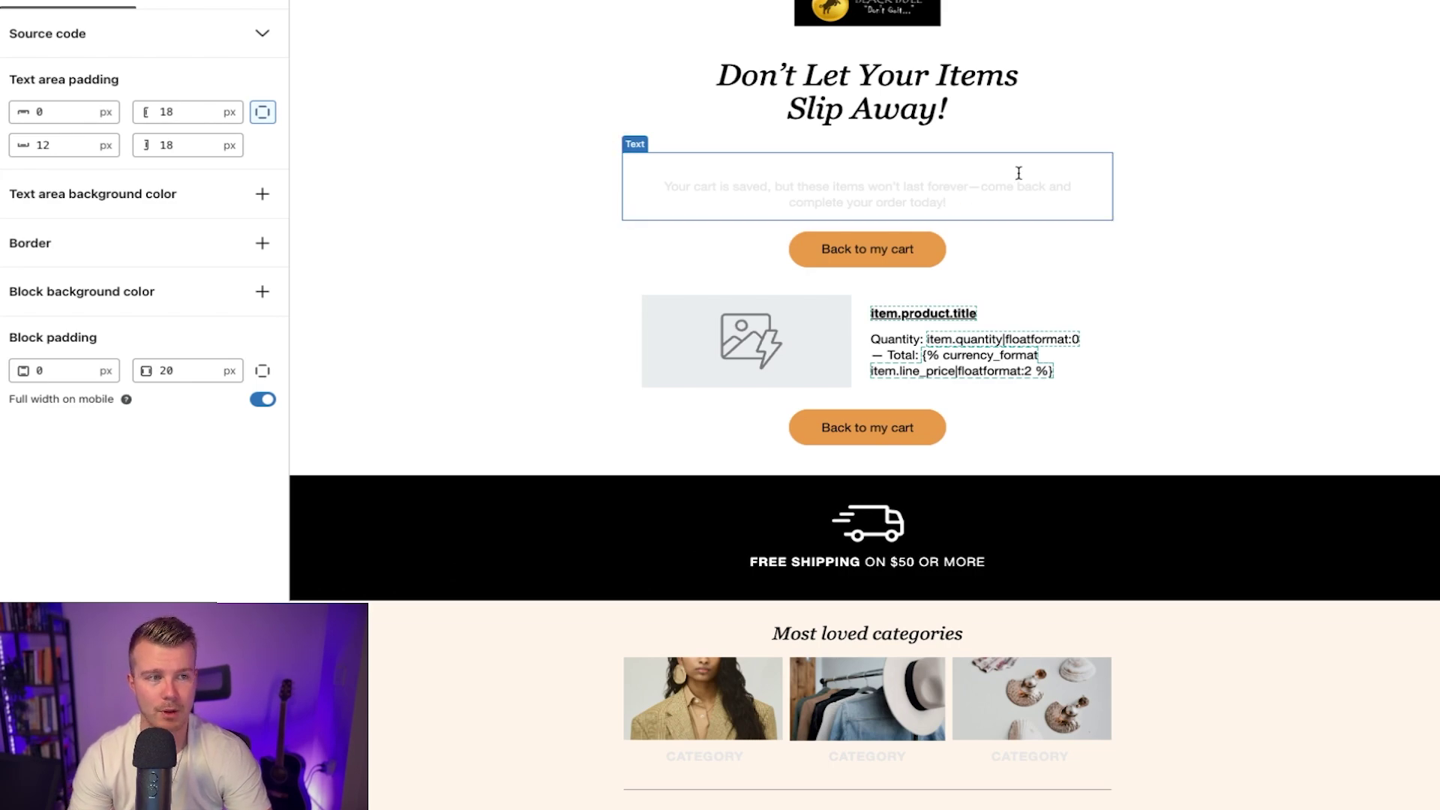
click(855, 168)
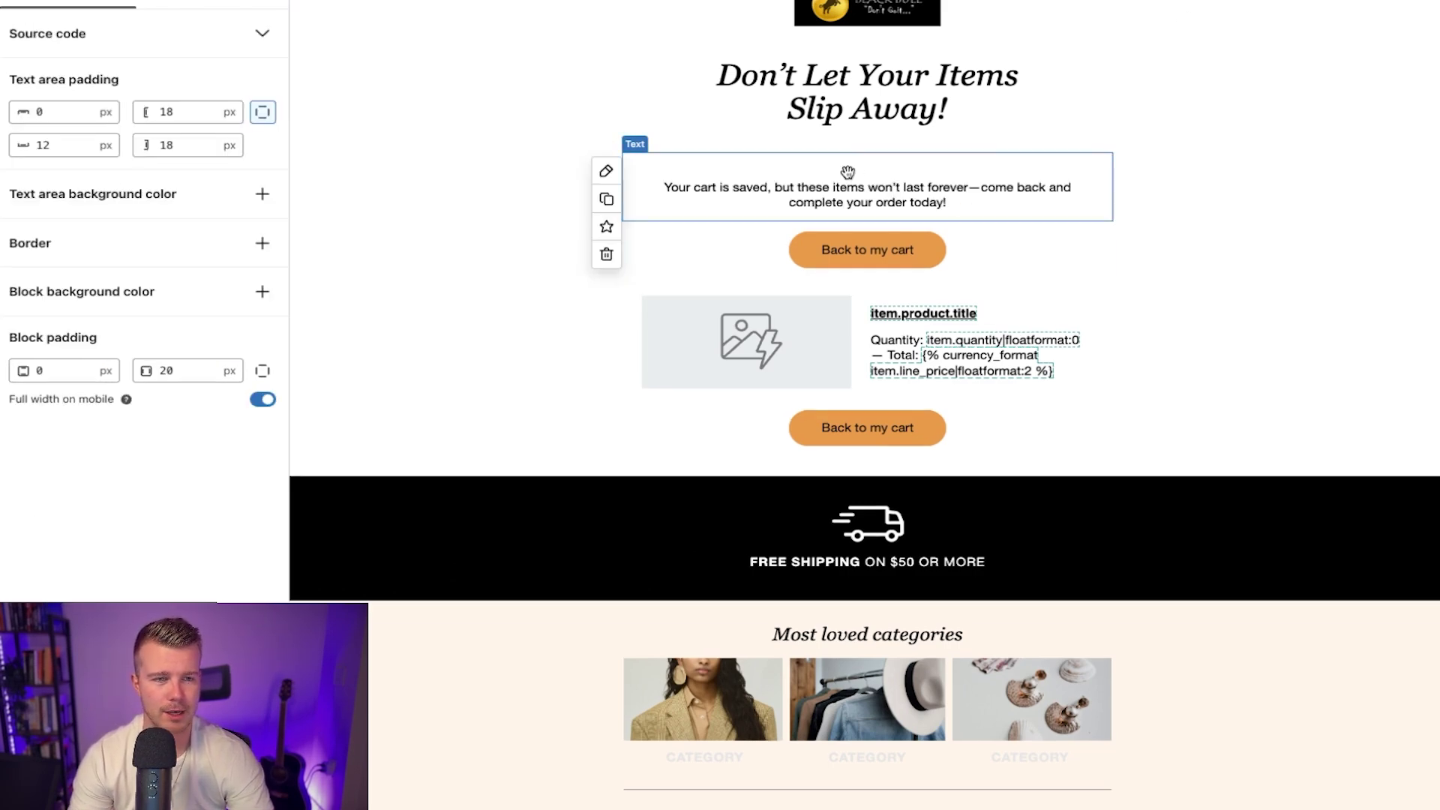
key(ctrl+a)
Step: Add the greeting "Hey {{ person.first_name|default:'there' }}," above the body paragraph, using the First name property with default text "there"
click(884, 166)
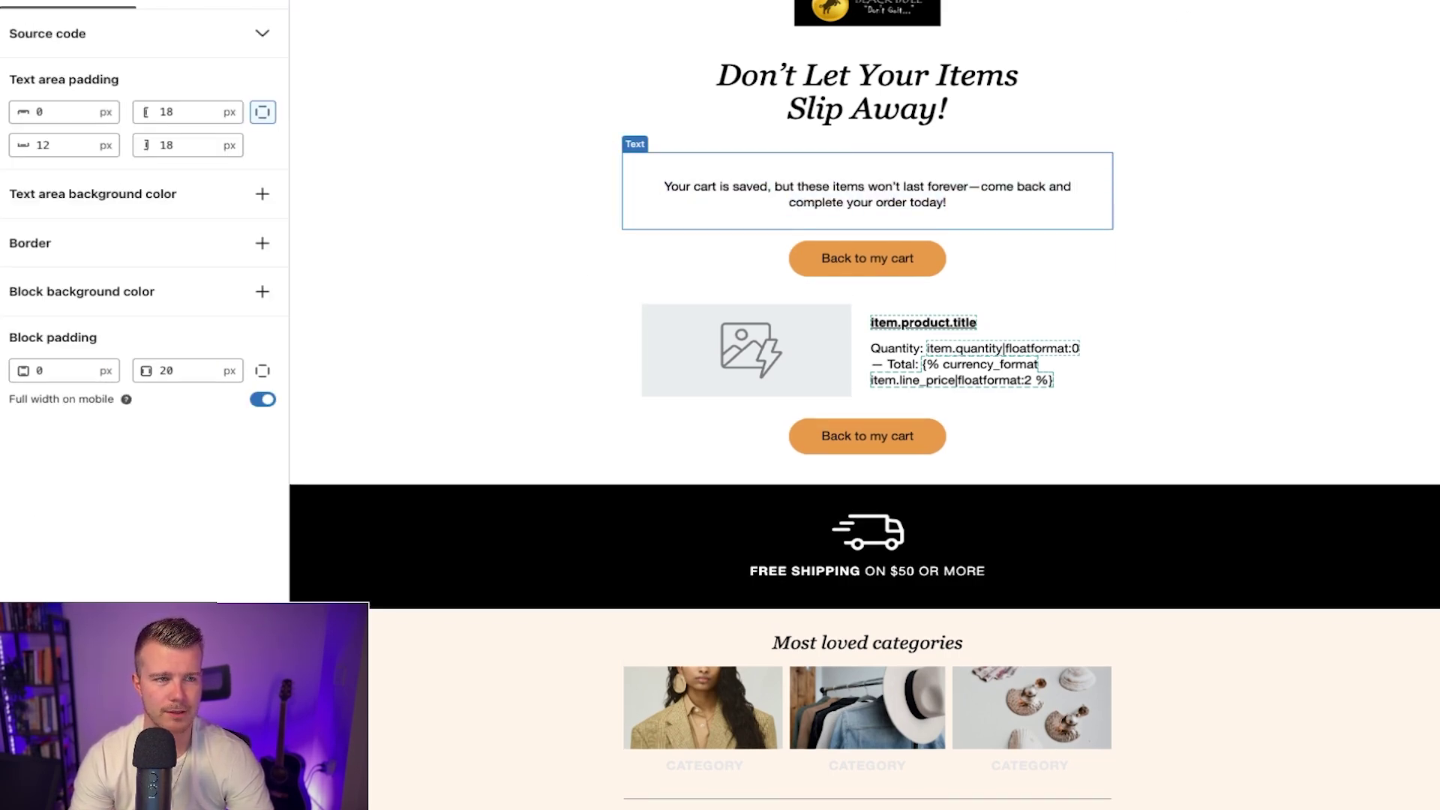
click(1060, 296)
click(1110, 93)
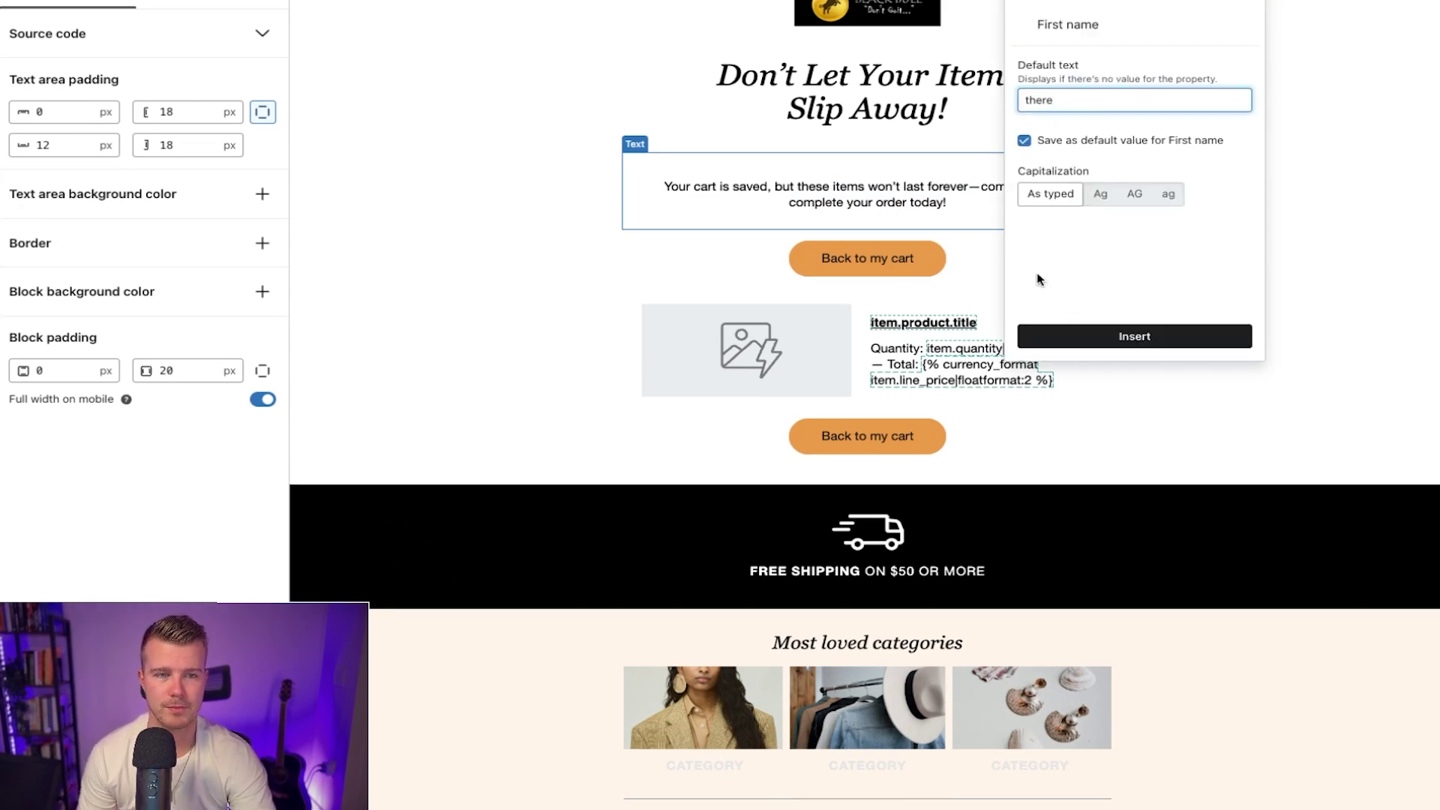
click(1103, 335)
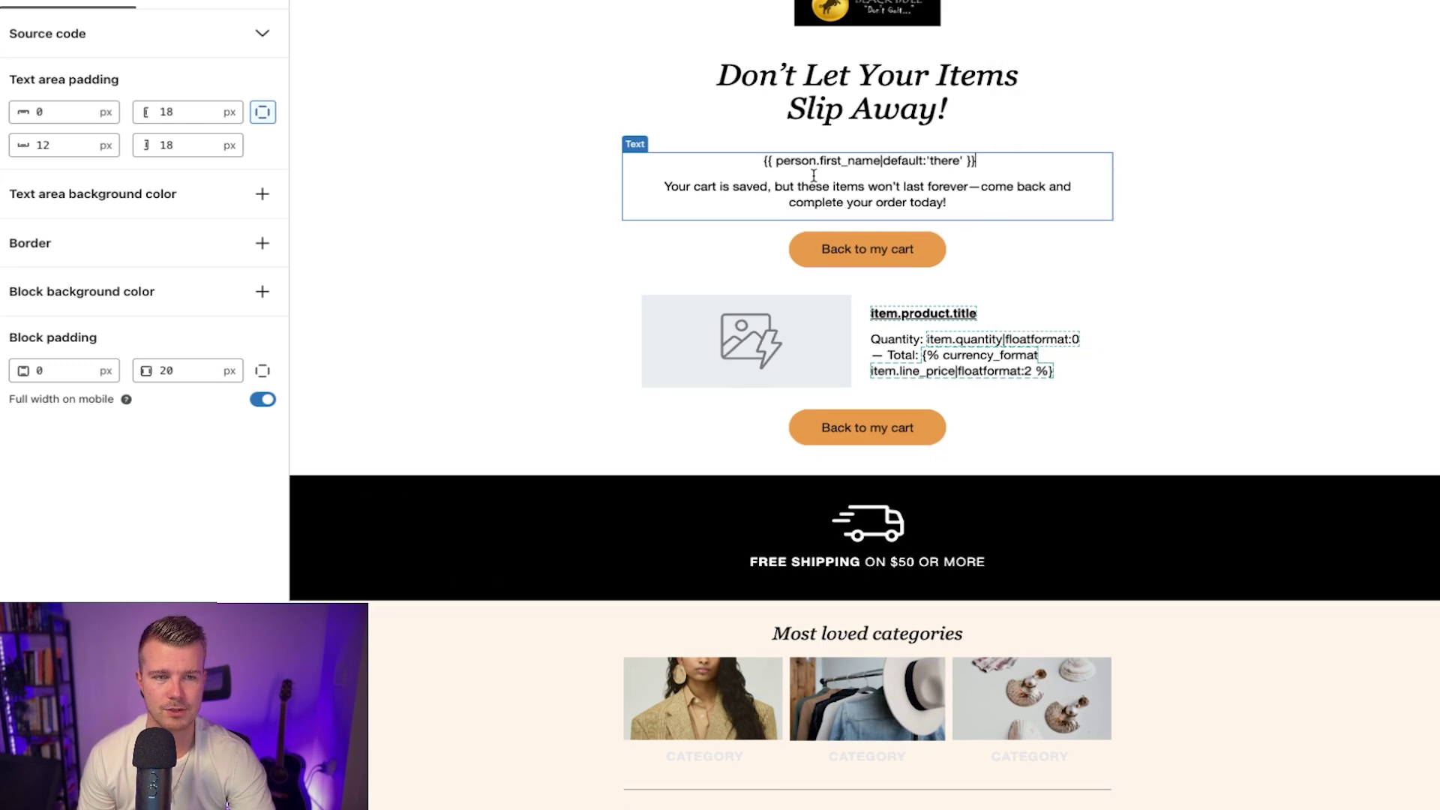
click(762, 160)
text(Hey)
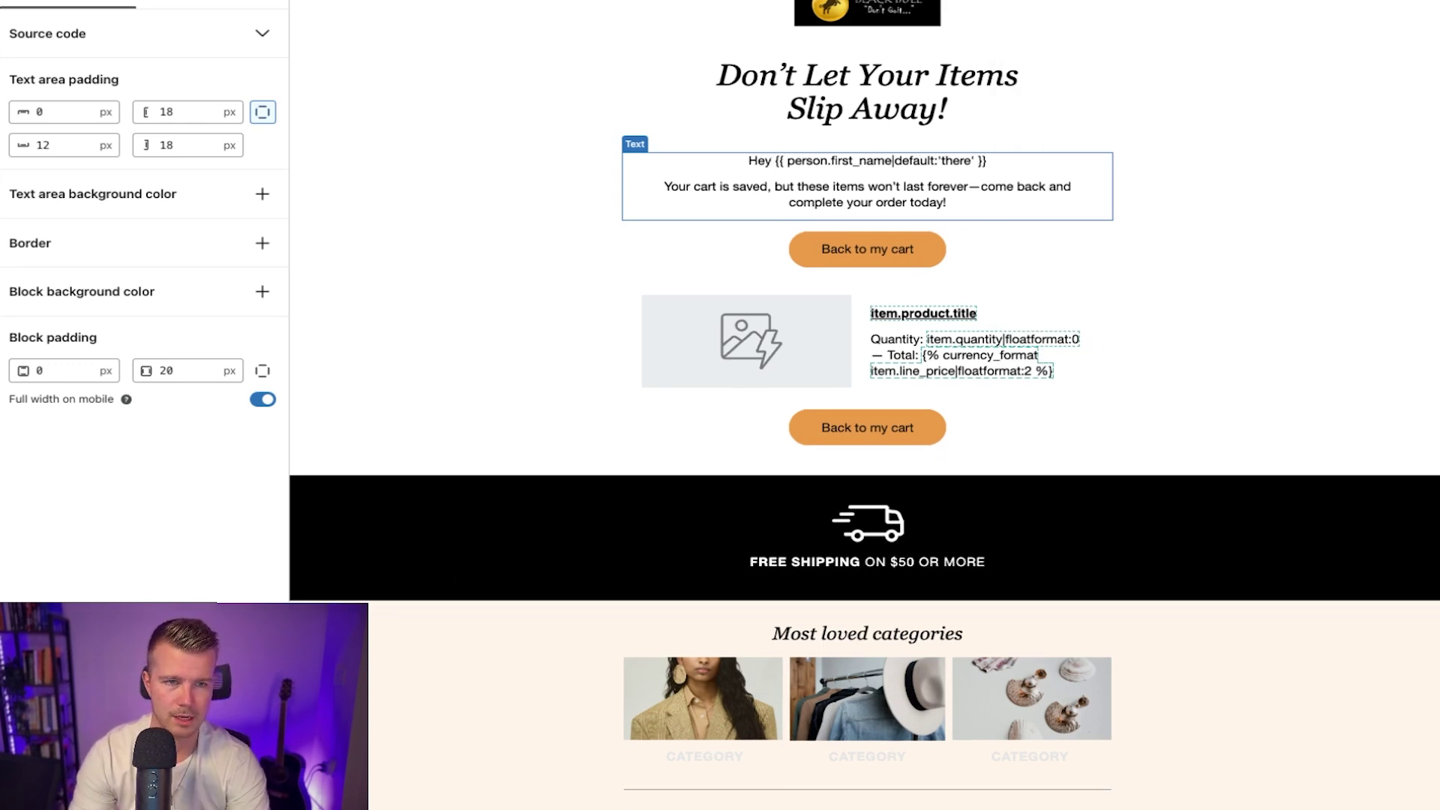
click(999, 169)
text(,)
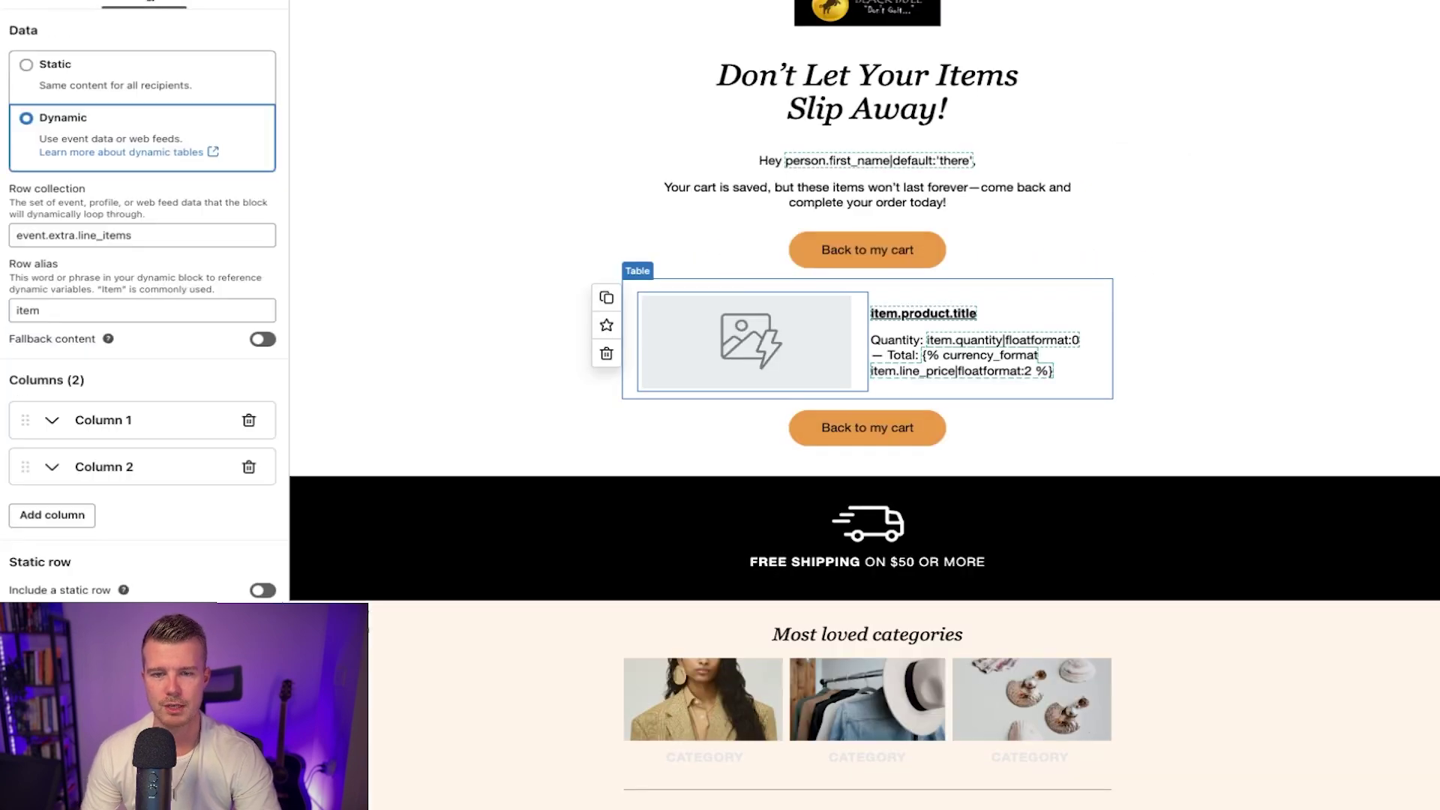
Step: Review the dynamic product table's settings and preview the email with a recent checkout event, including its mobile layout
scroll(78, 562, down, 1)
scroll(78, 563, down, 10)
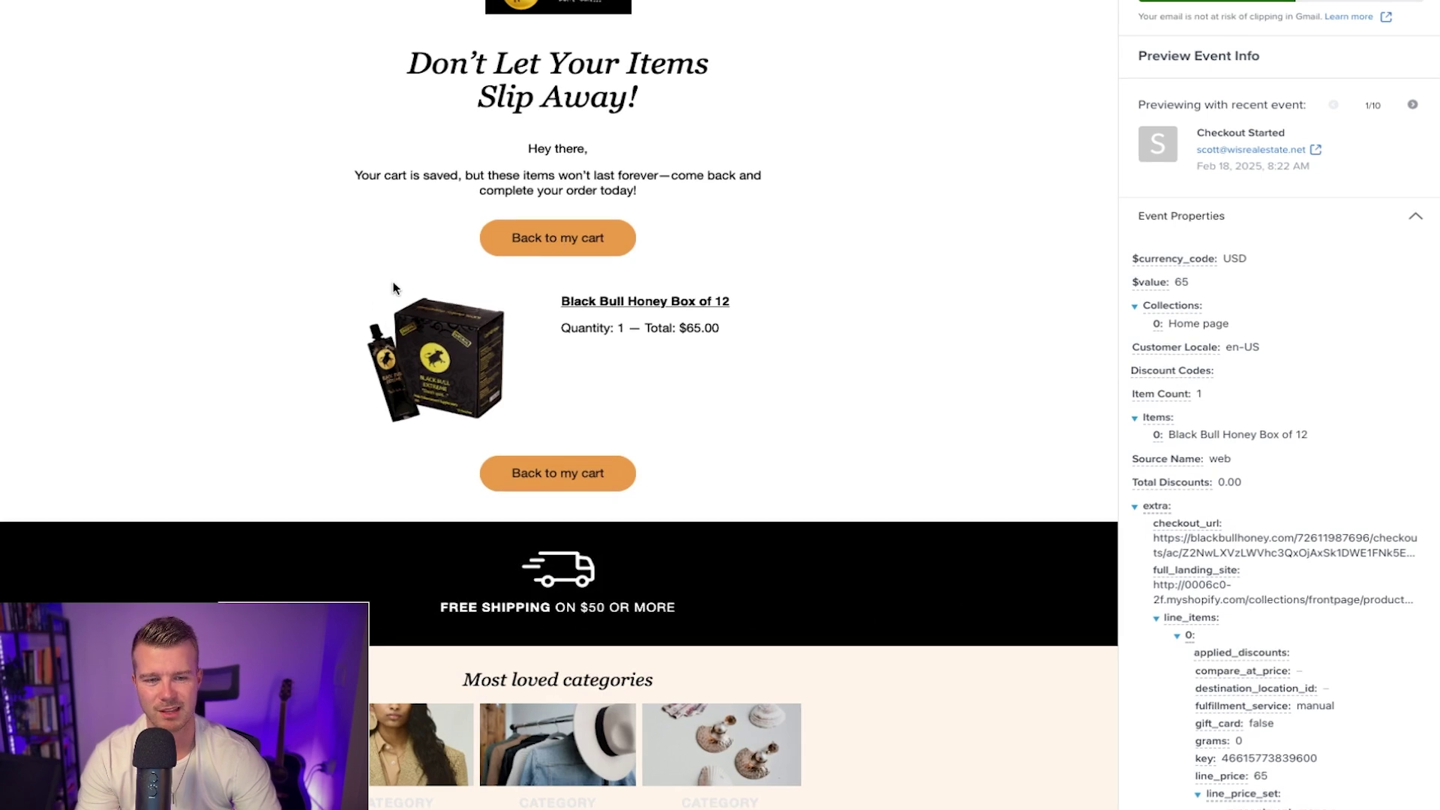
click(780, 1)
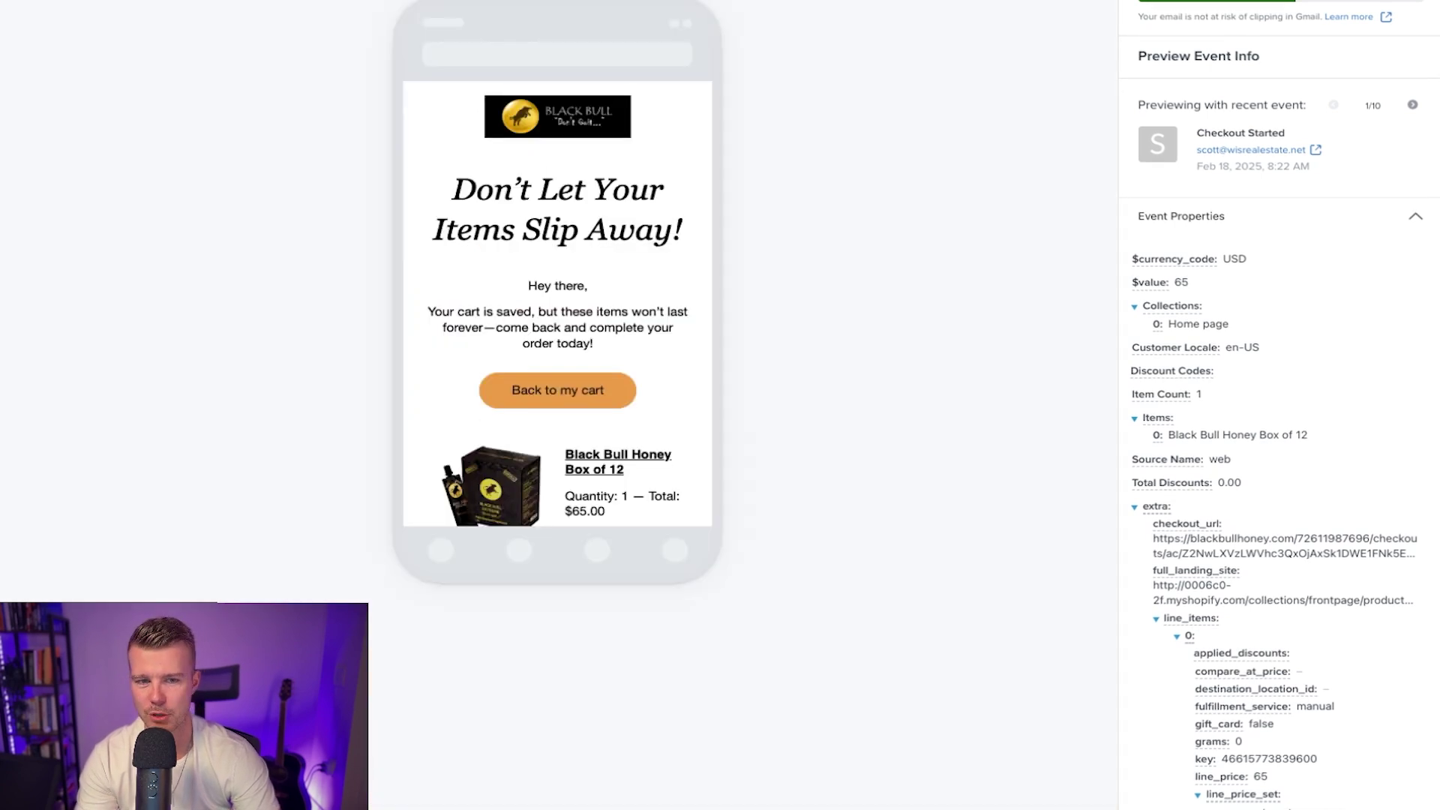
scroll(510, 311, down, 2)
scroll(510, 310, up, 2)
scroll(511, 310, down, 2)
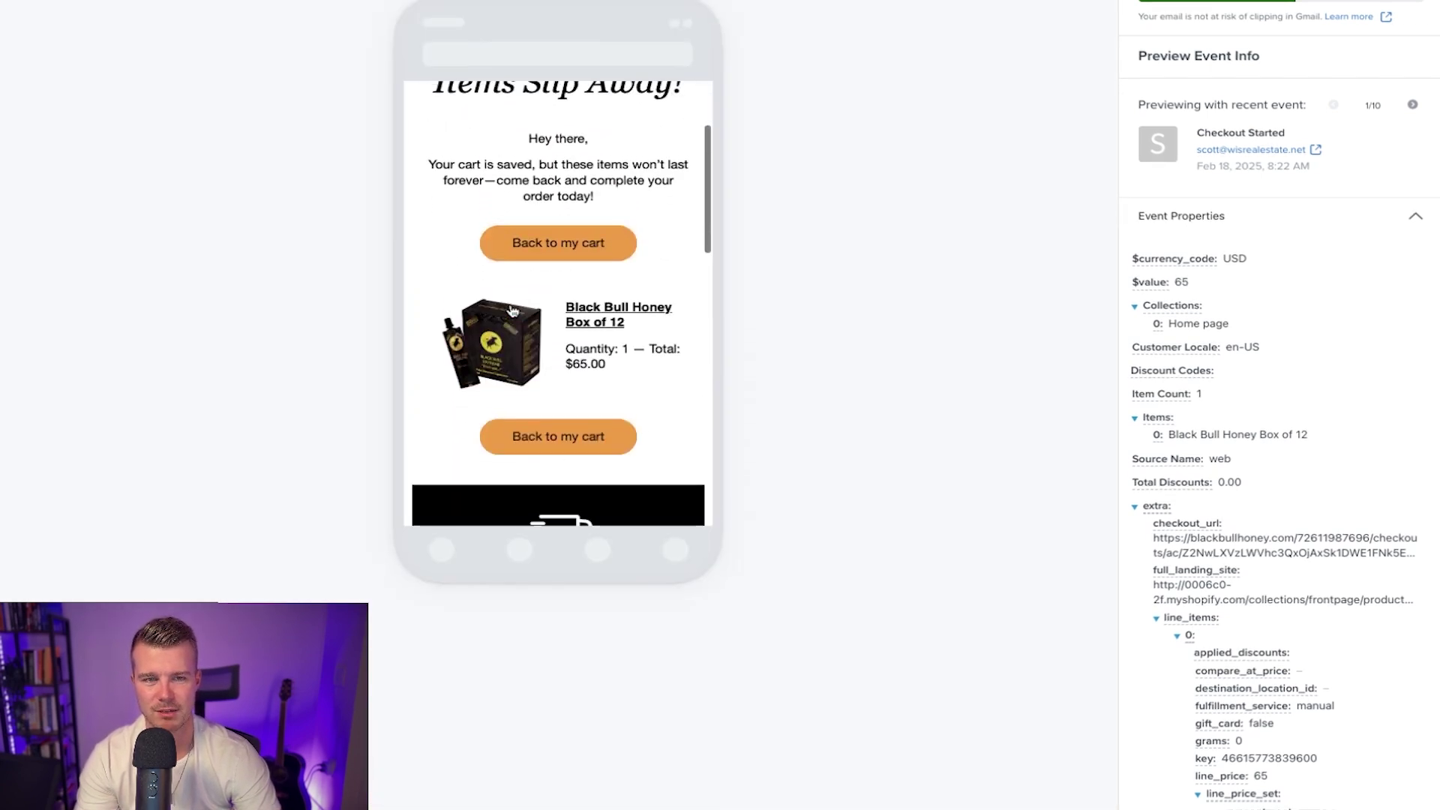
scroll(511, 311, up, 2)
scroll(511, 307, down, 5)
scroll(510, 304, up, 5)
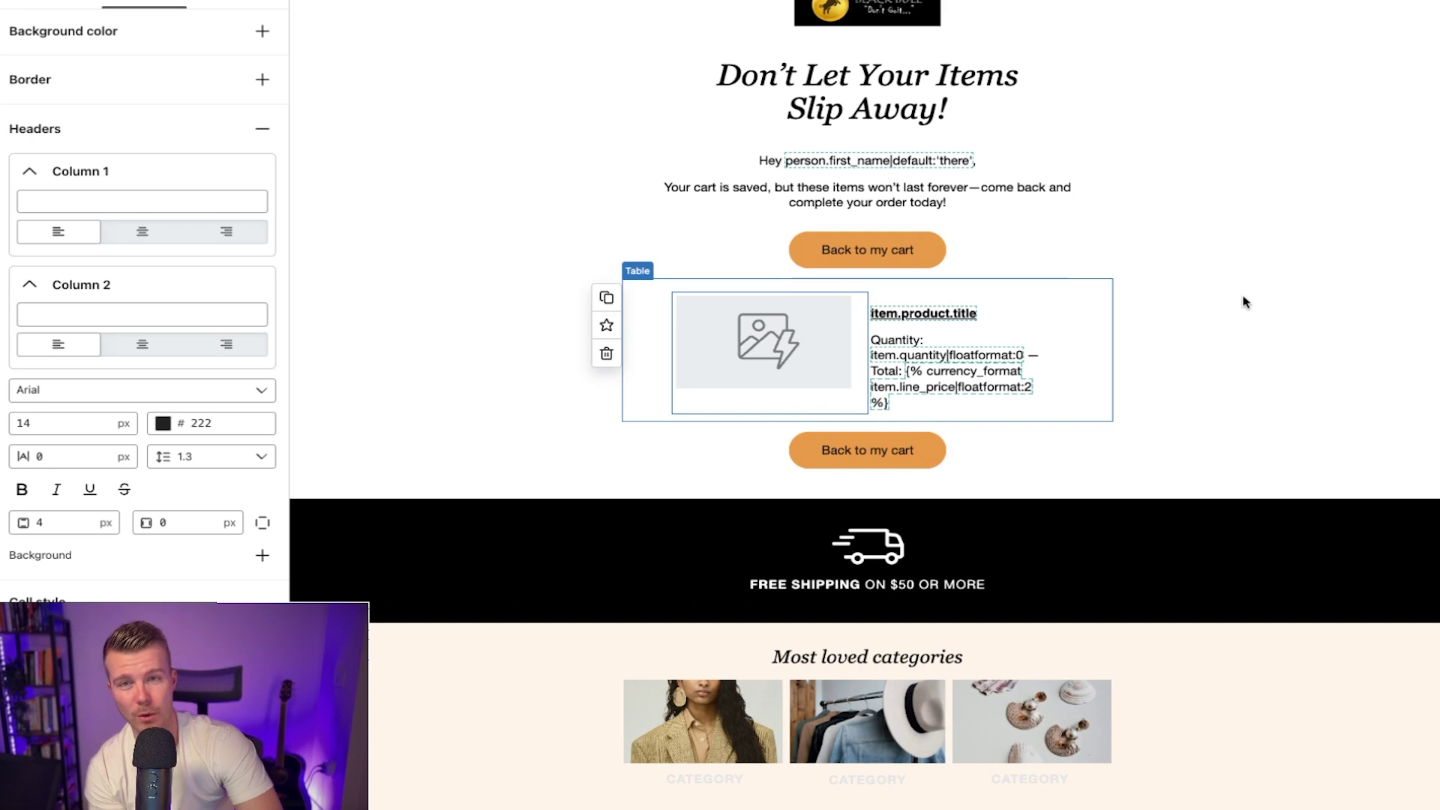
Step: Insert {% if item.product.title != "Shipping Protection by Route" %} at the start of the dynamic image variable in the product table's image cell
click(1243, 297)
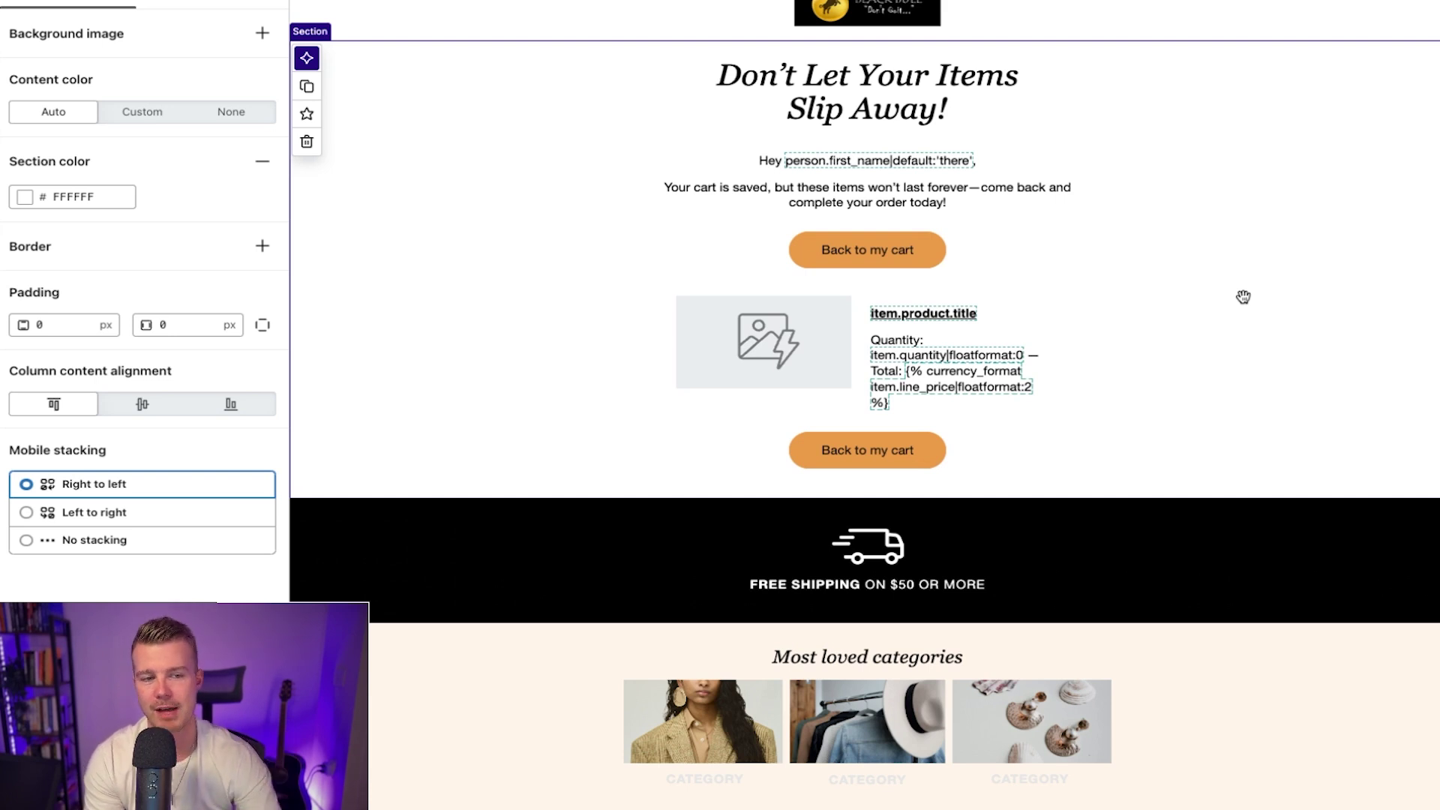
click(737, 330)
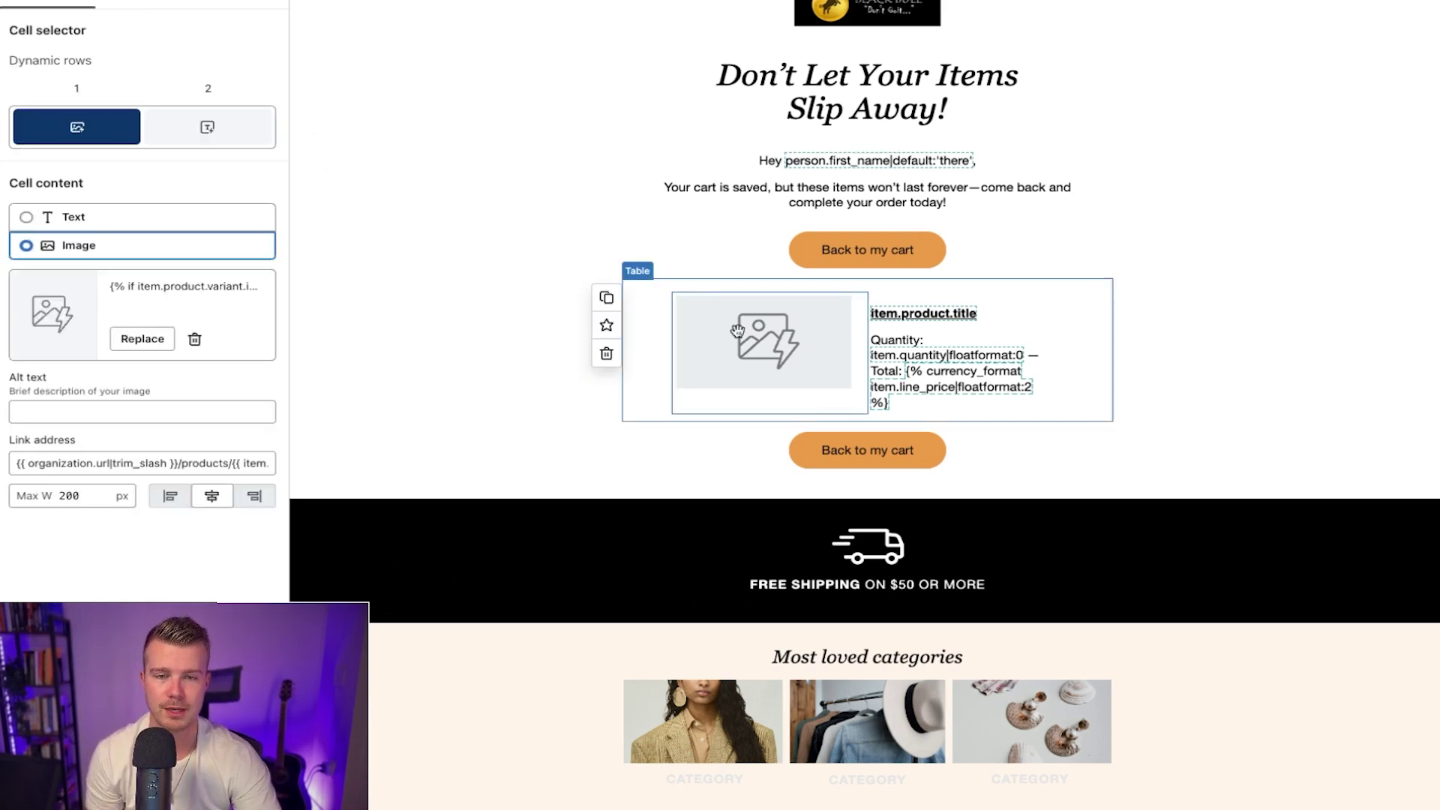
click(84, 468)
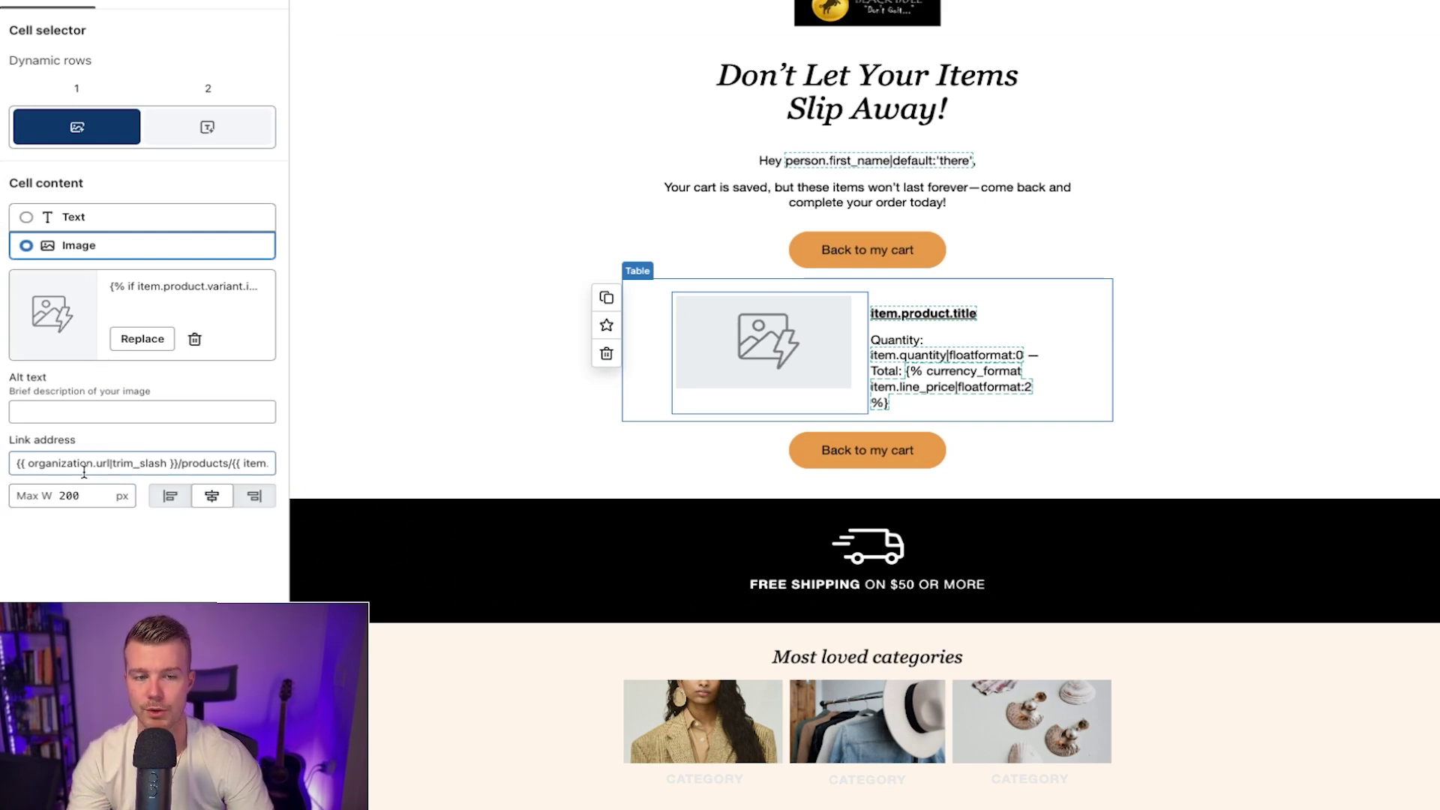
click(131, 338)
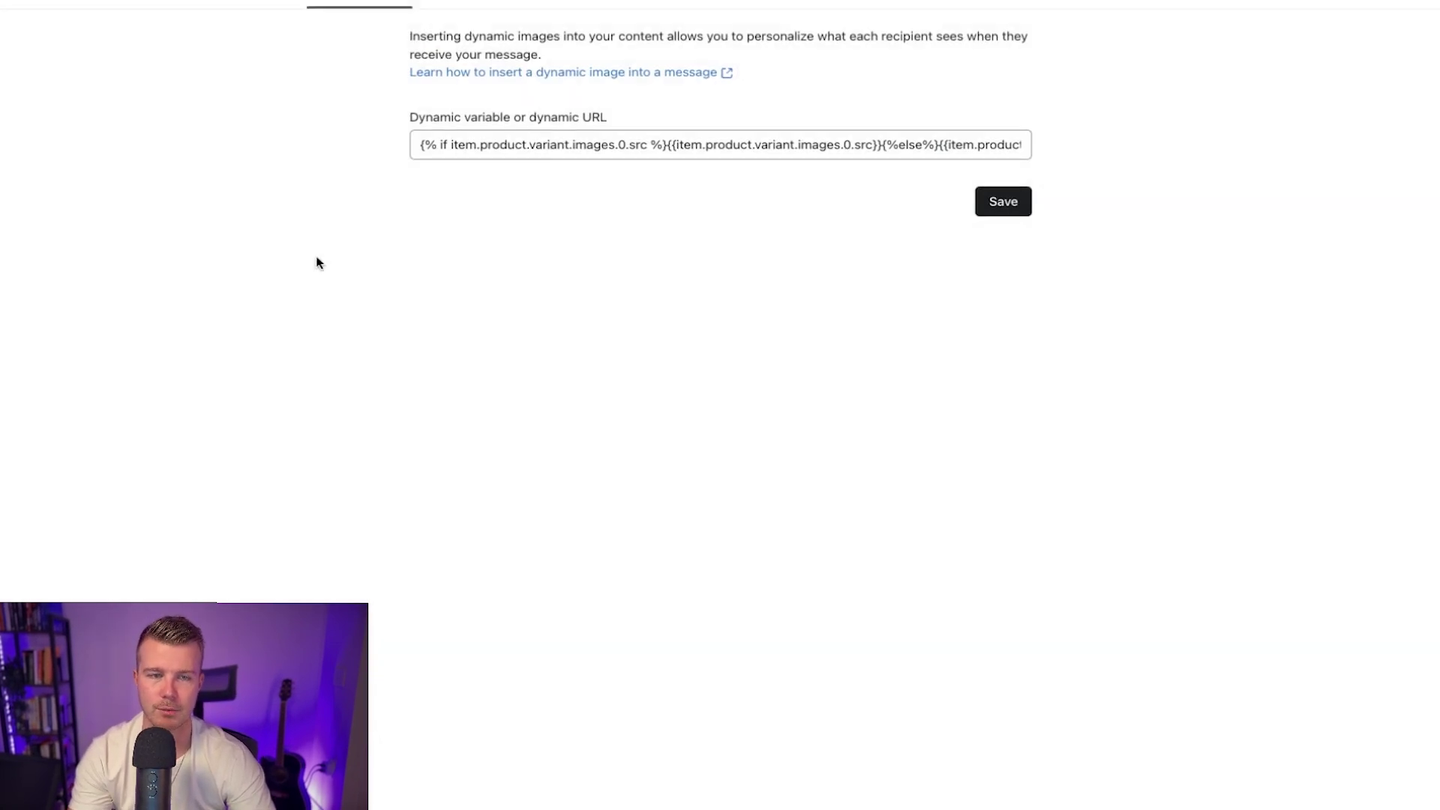
click(419, 143)
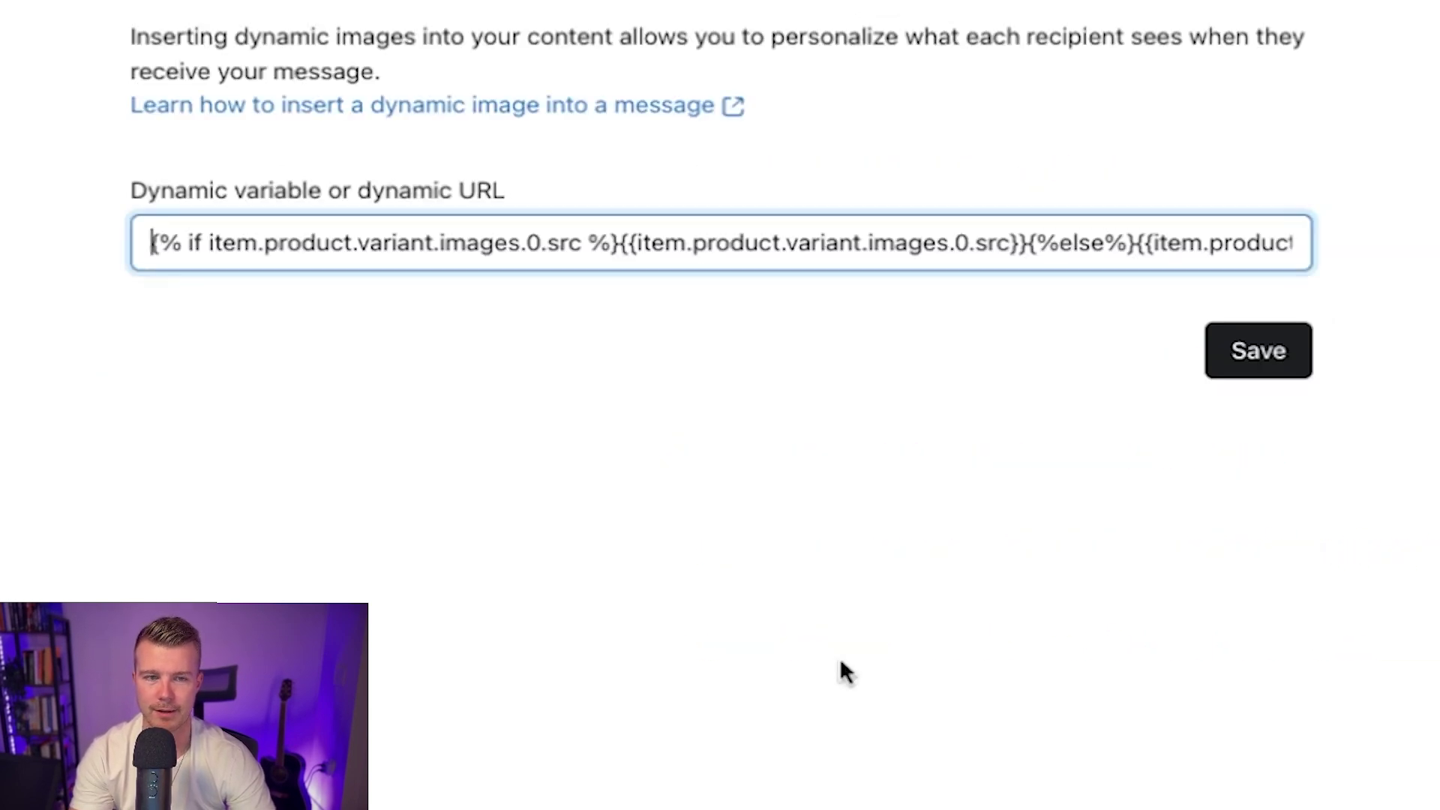
text({% if item.product.title != "Shipping Protection by Route" %})
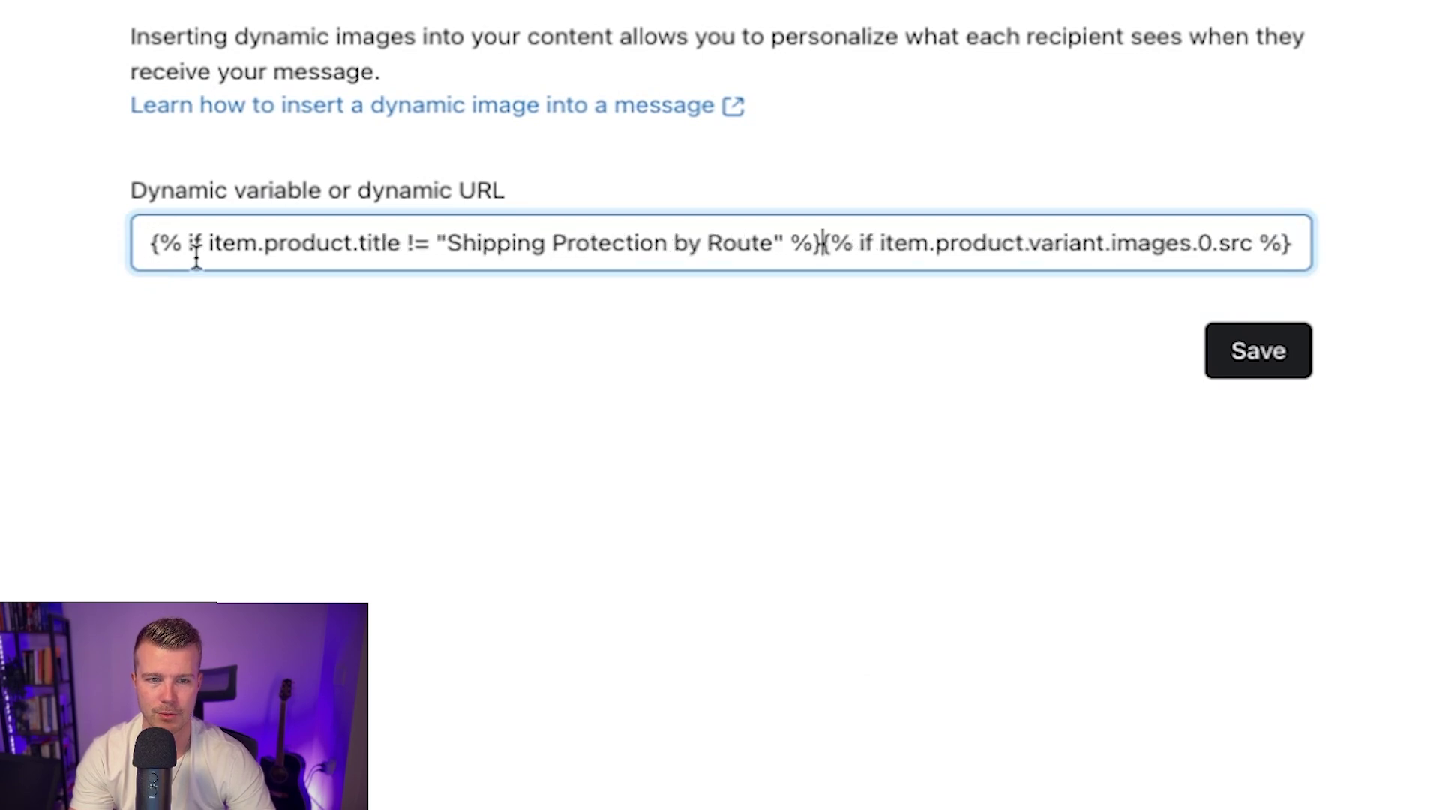
key(shift+Home)
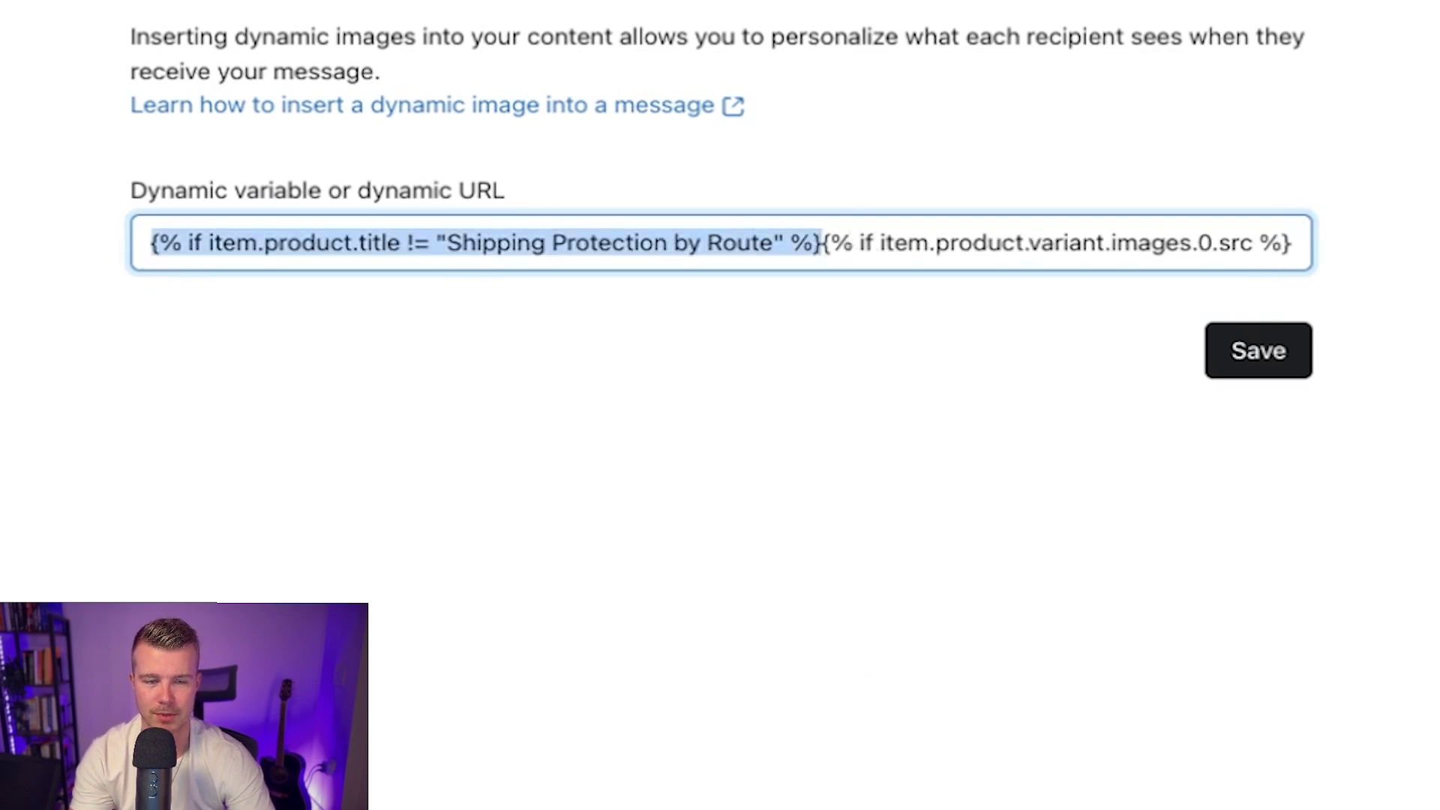
click(530, 242)
drag(436, 242, 800, 262)
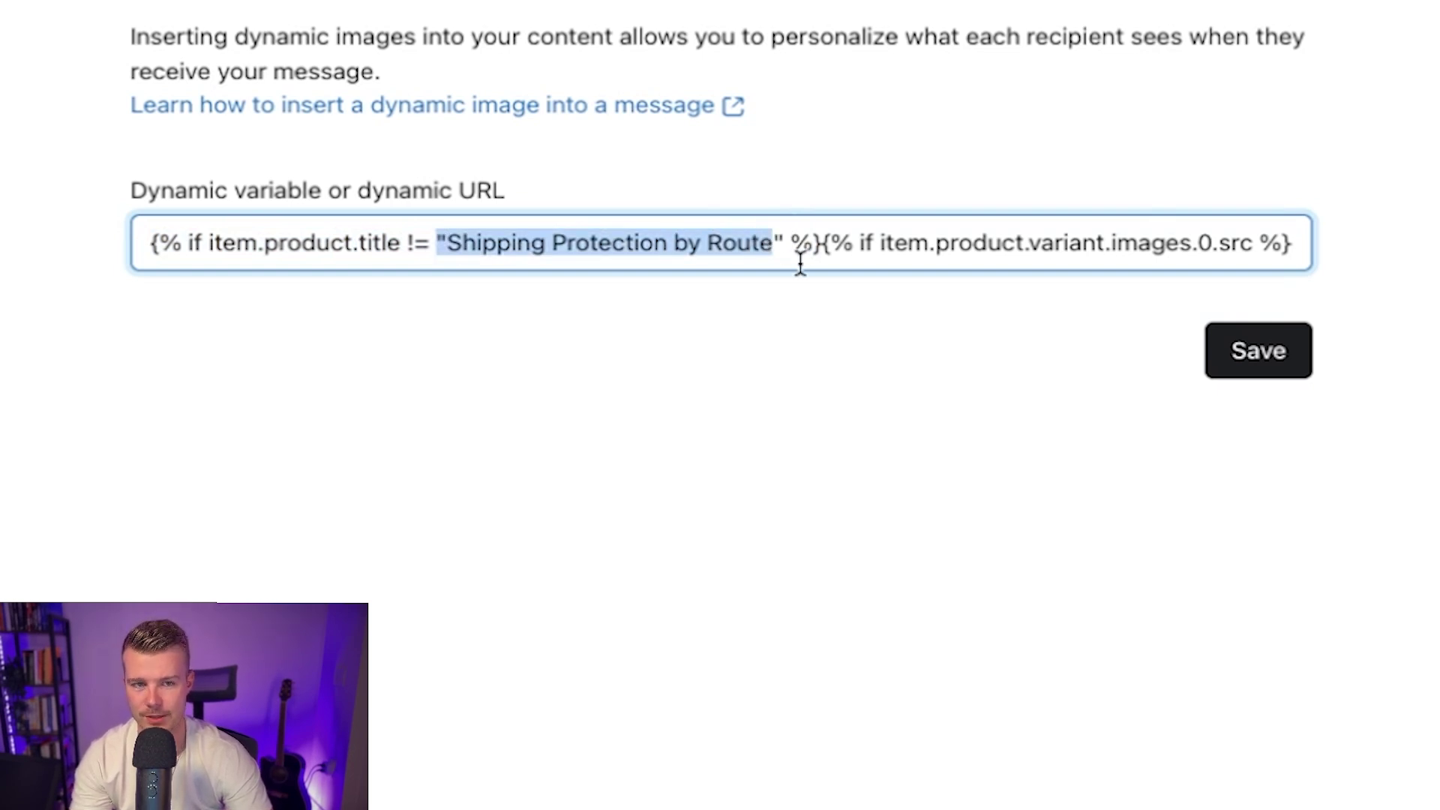
Step: Append {%endif%} to the end of the dynamic image variable and save it
key(super+Tab)
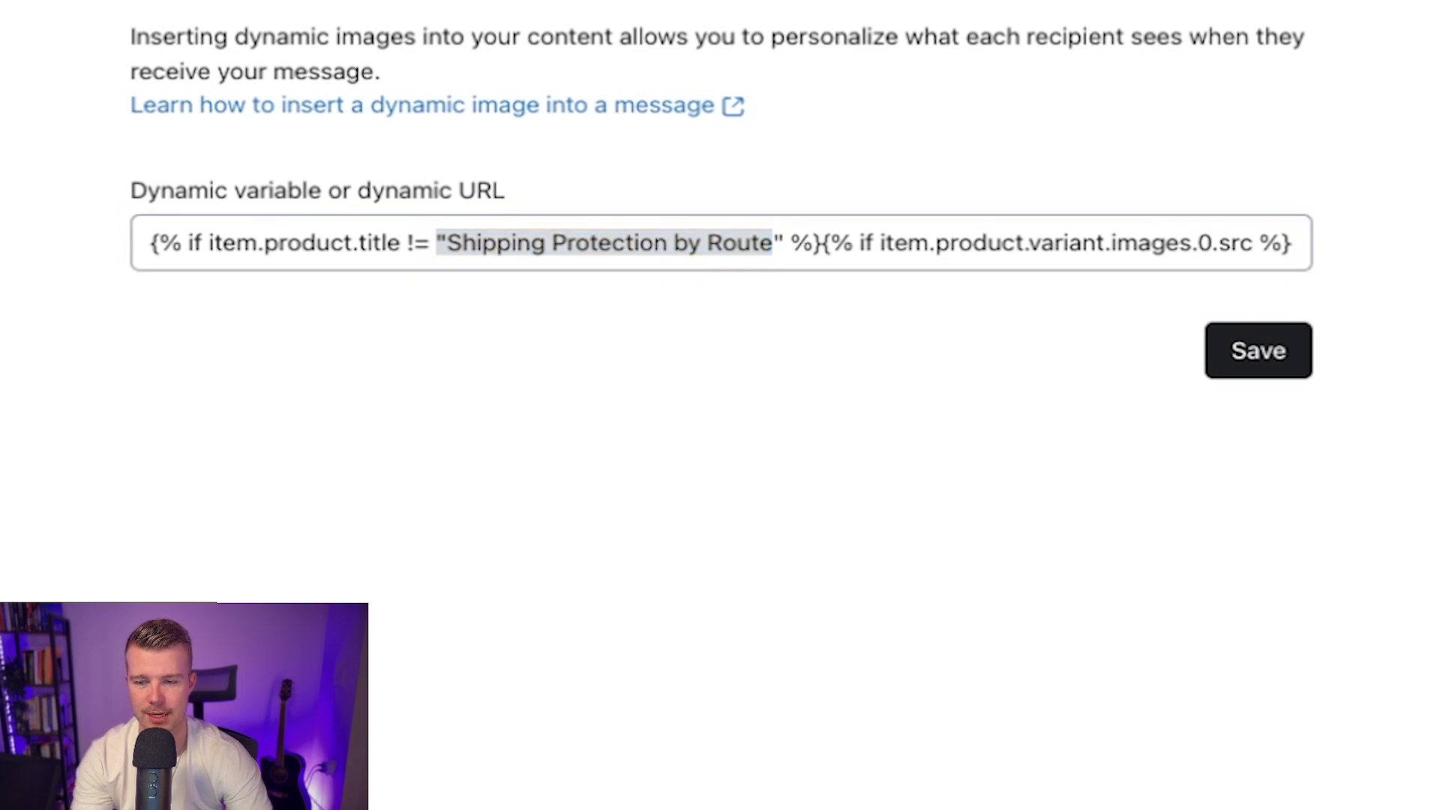
key(super+Tab)
click(1153, 233)
drag(1153, 234, 1302, 242)
click(1301, 242)
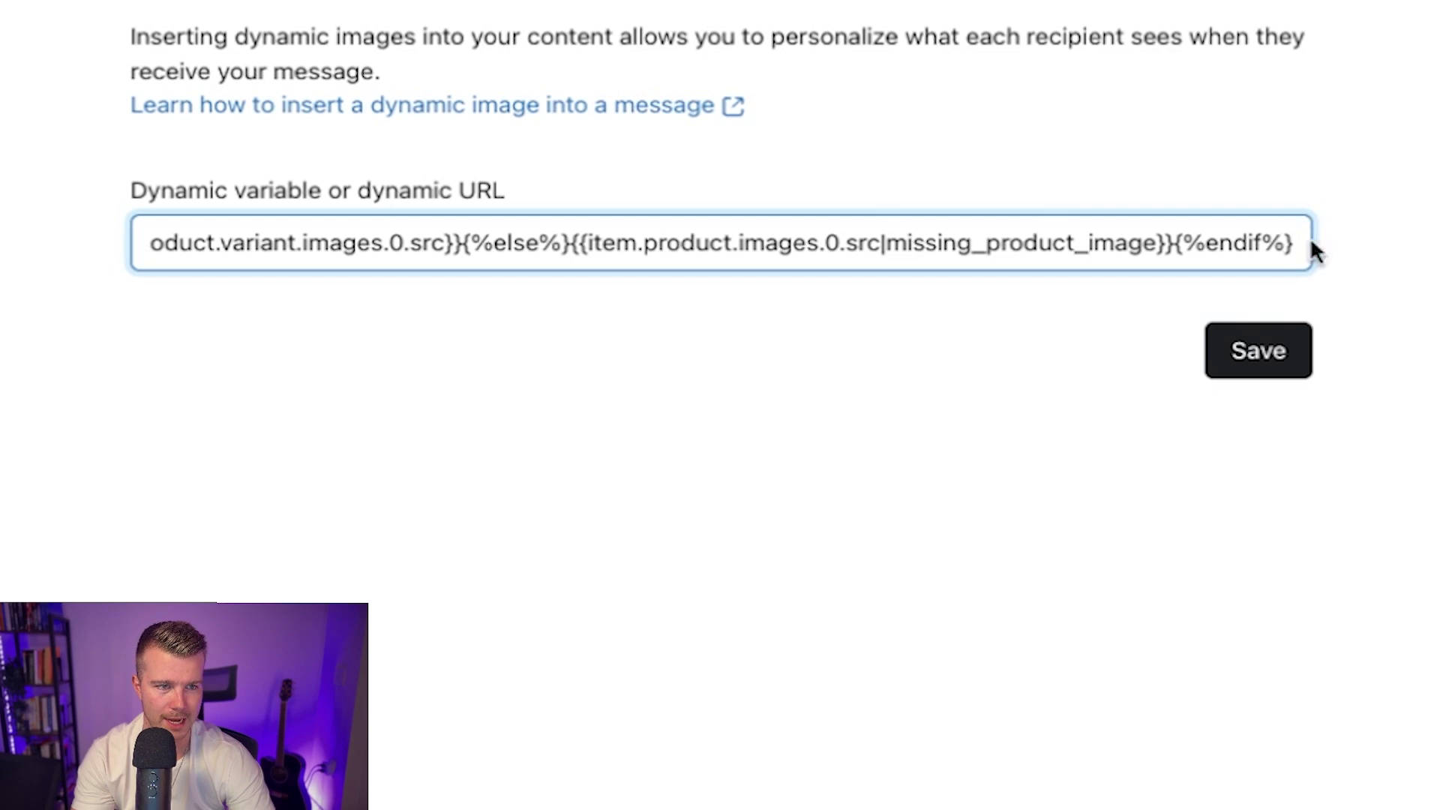
text({%endif%})
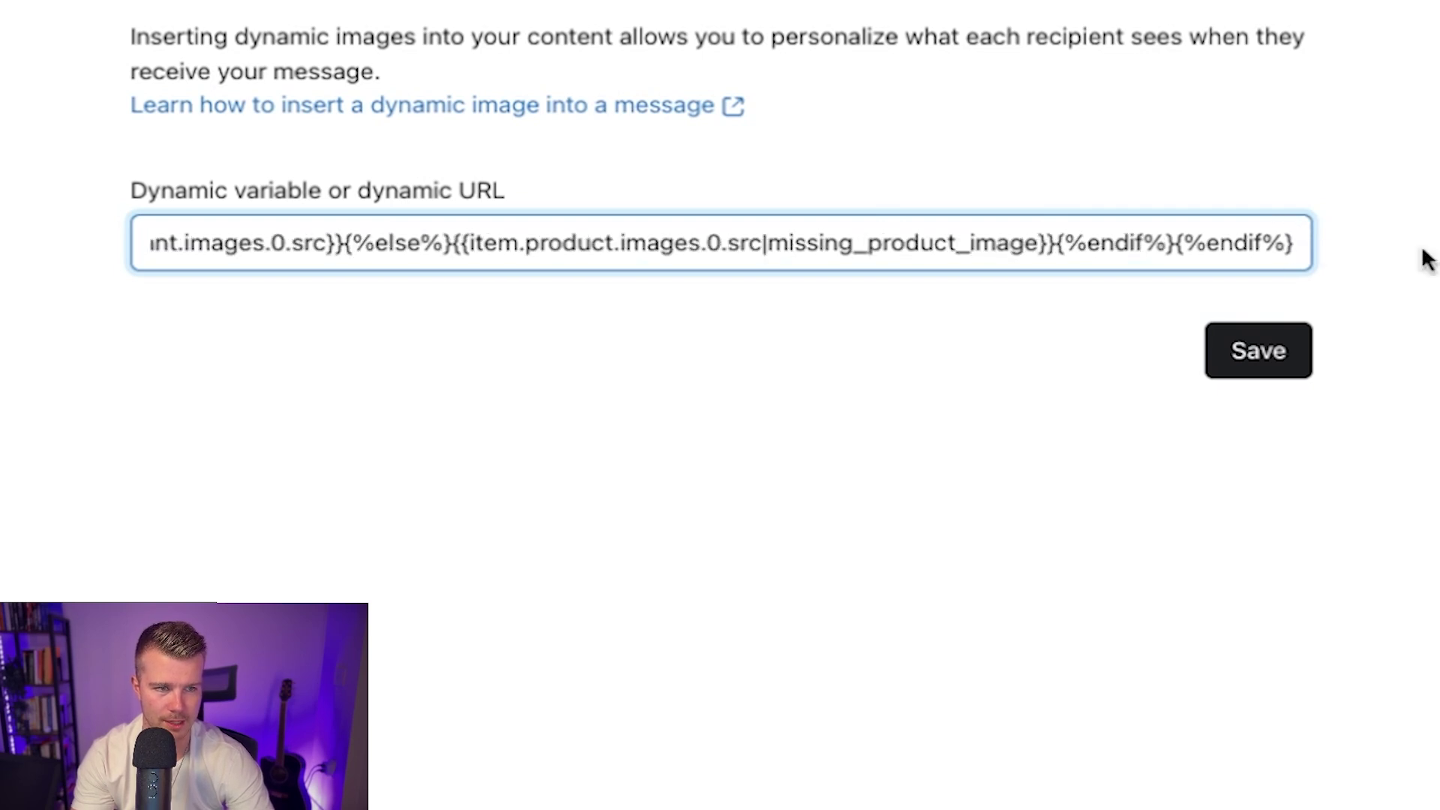
click(1256, 357)
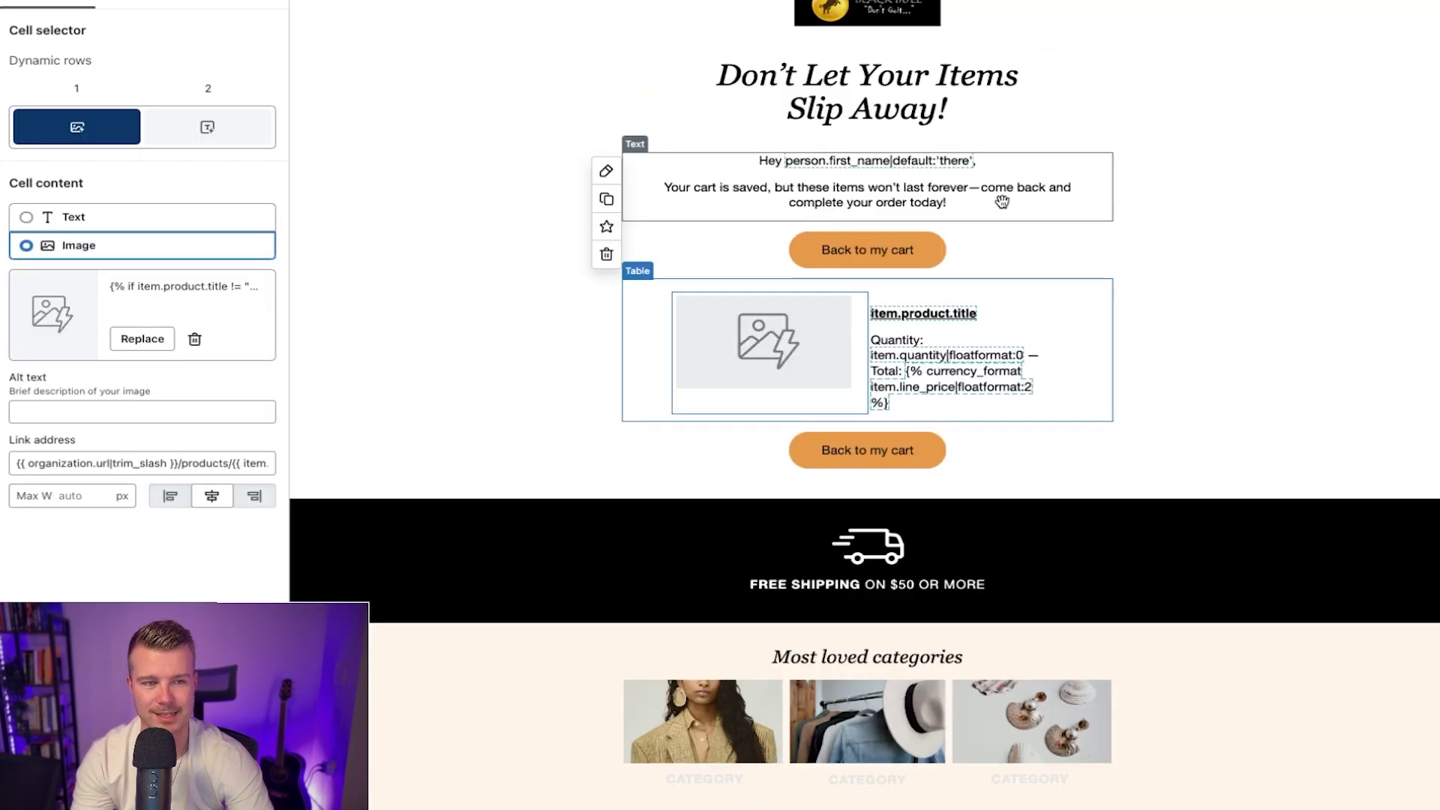
Step: Open the HTML source of the product table's text cell and examine where its content starts and ends
click(965, 317)
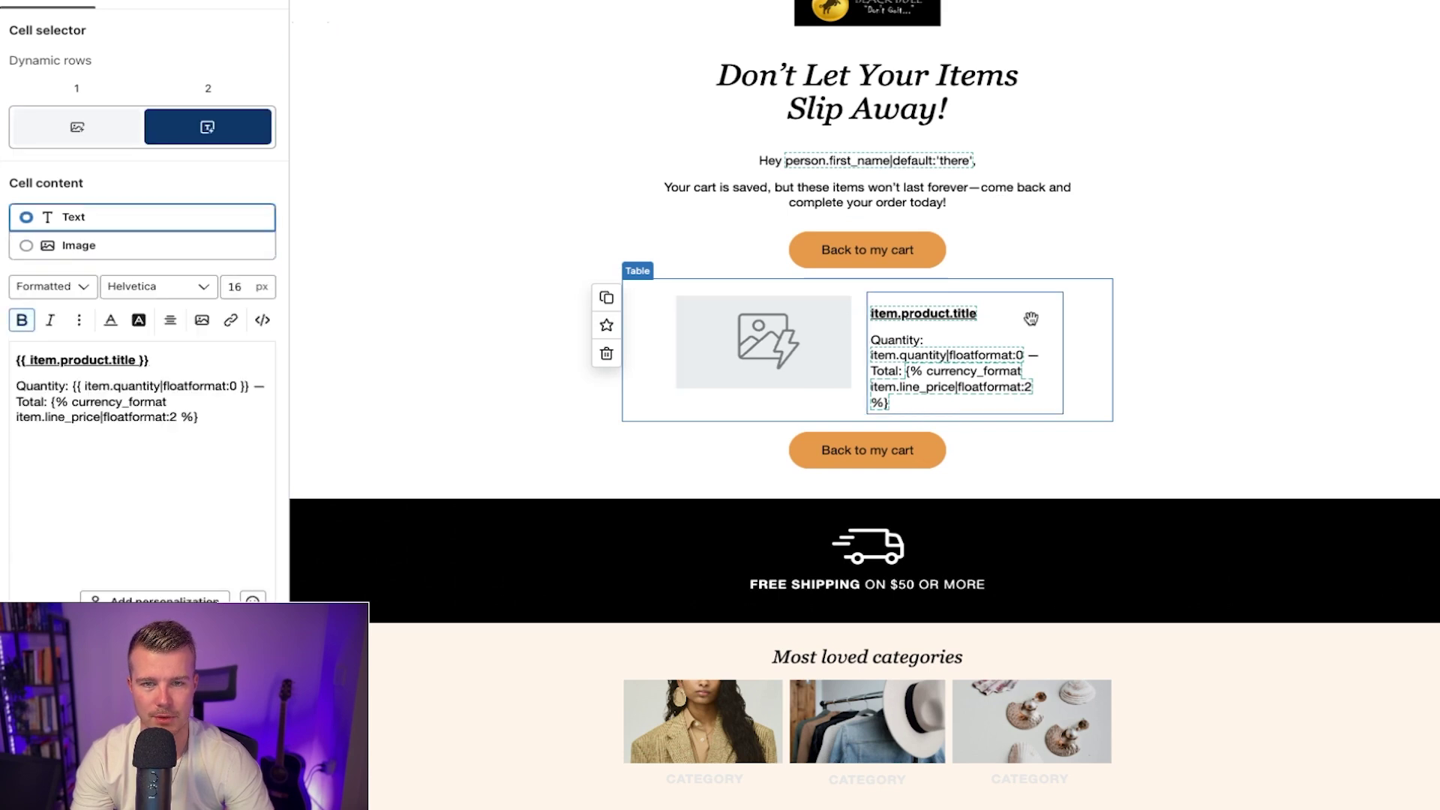
click(263, 320)
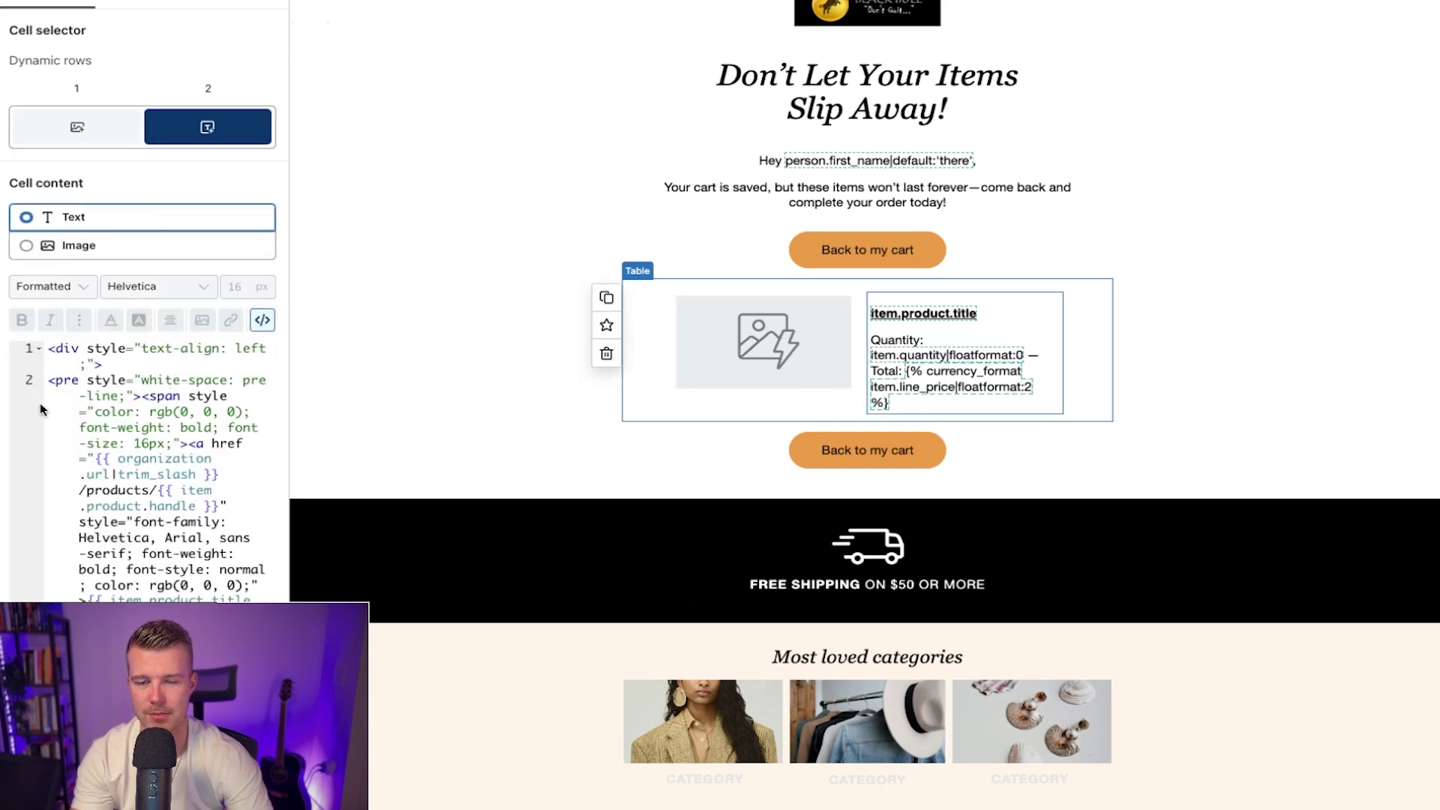
click(55, 359)
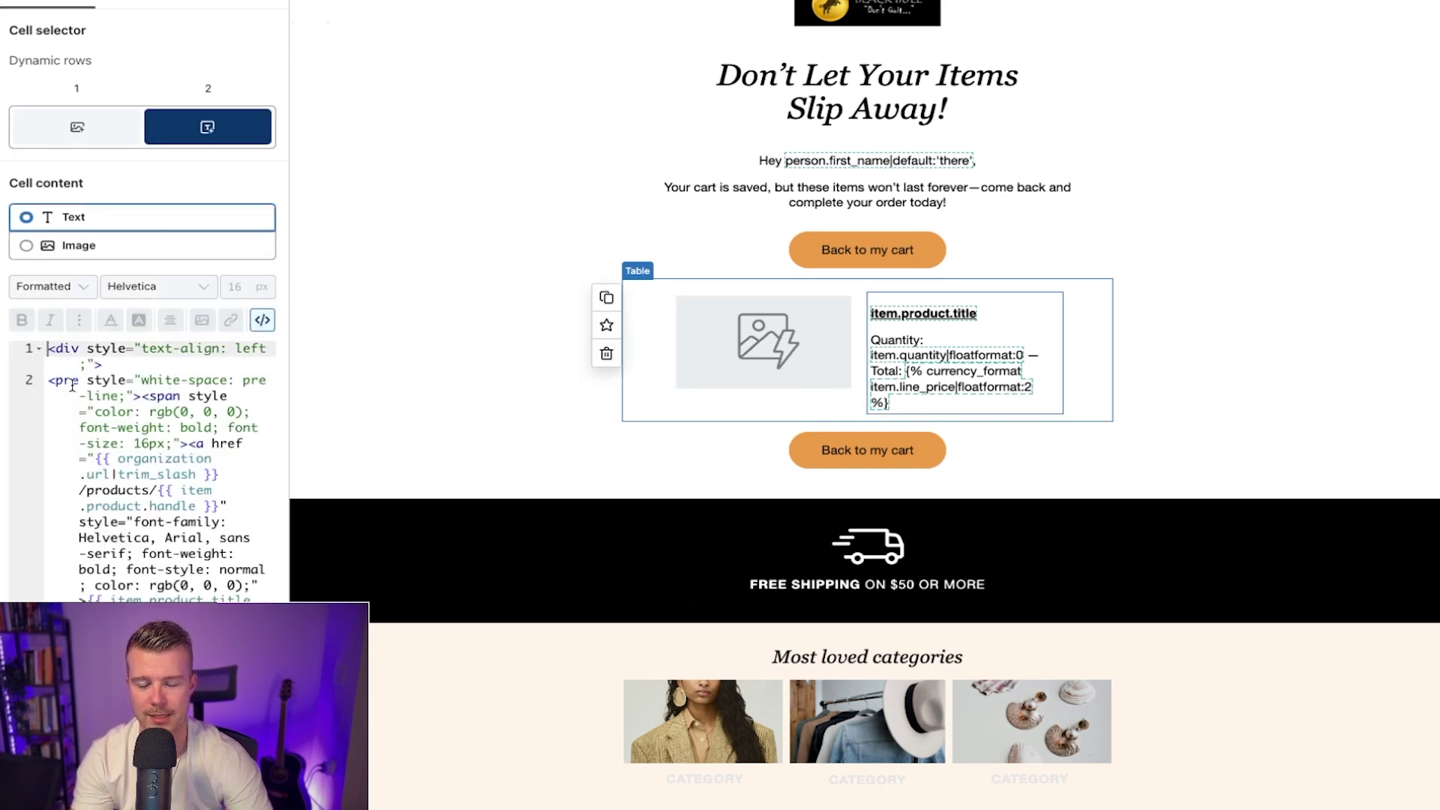
scroll(90, 571, down, 2)
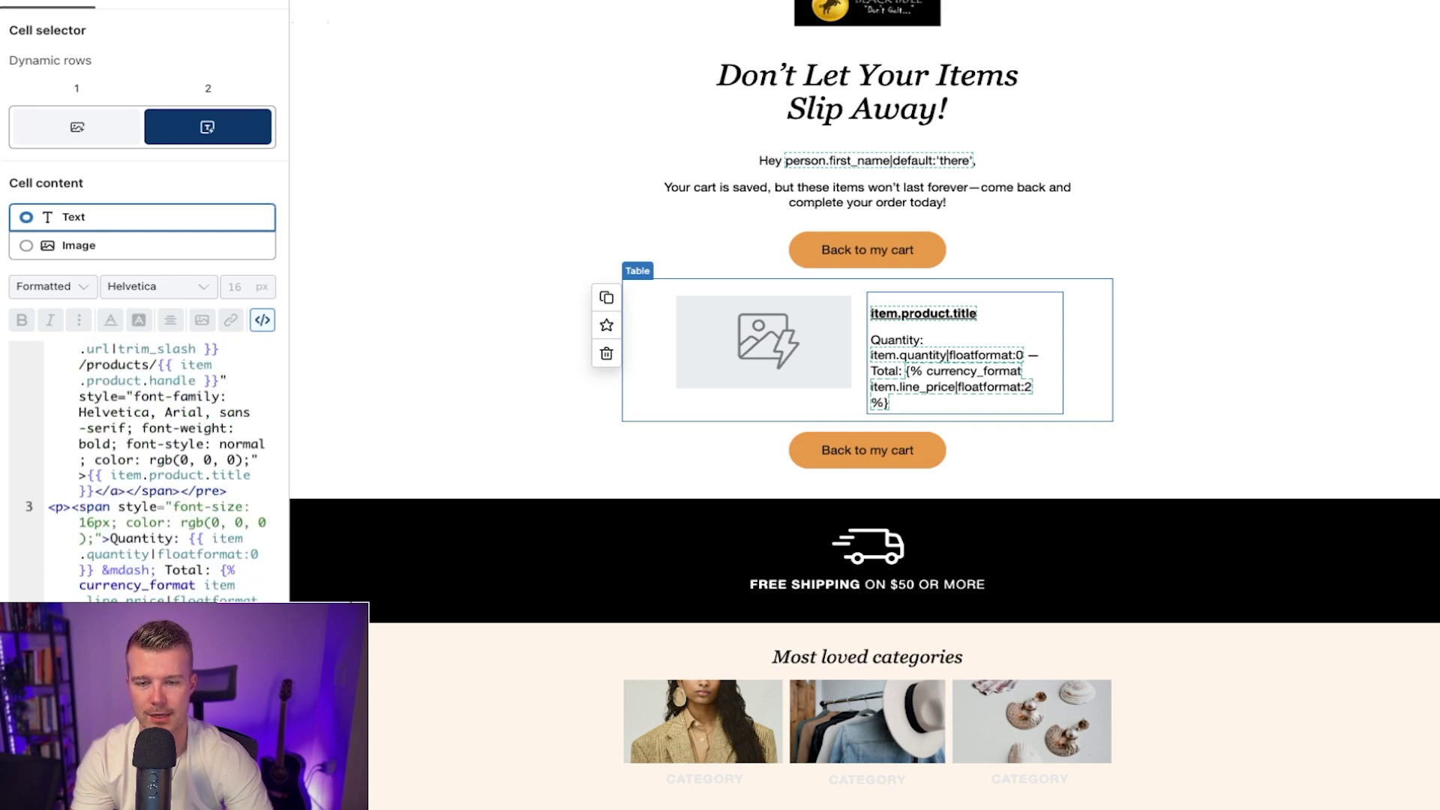
Step: Replace the excluded title in the dynamic image condition with "Black Bull Honey Box of 12", copied from the preview event's items, and save
click(791, 358)
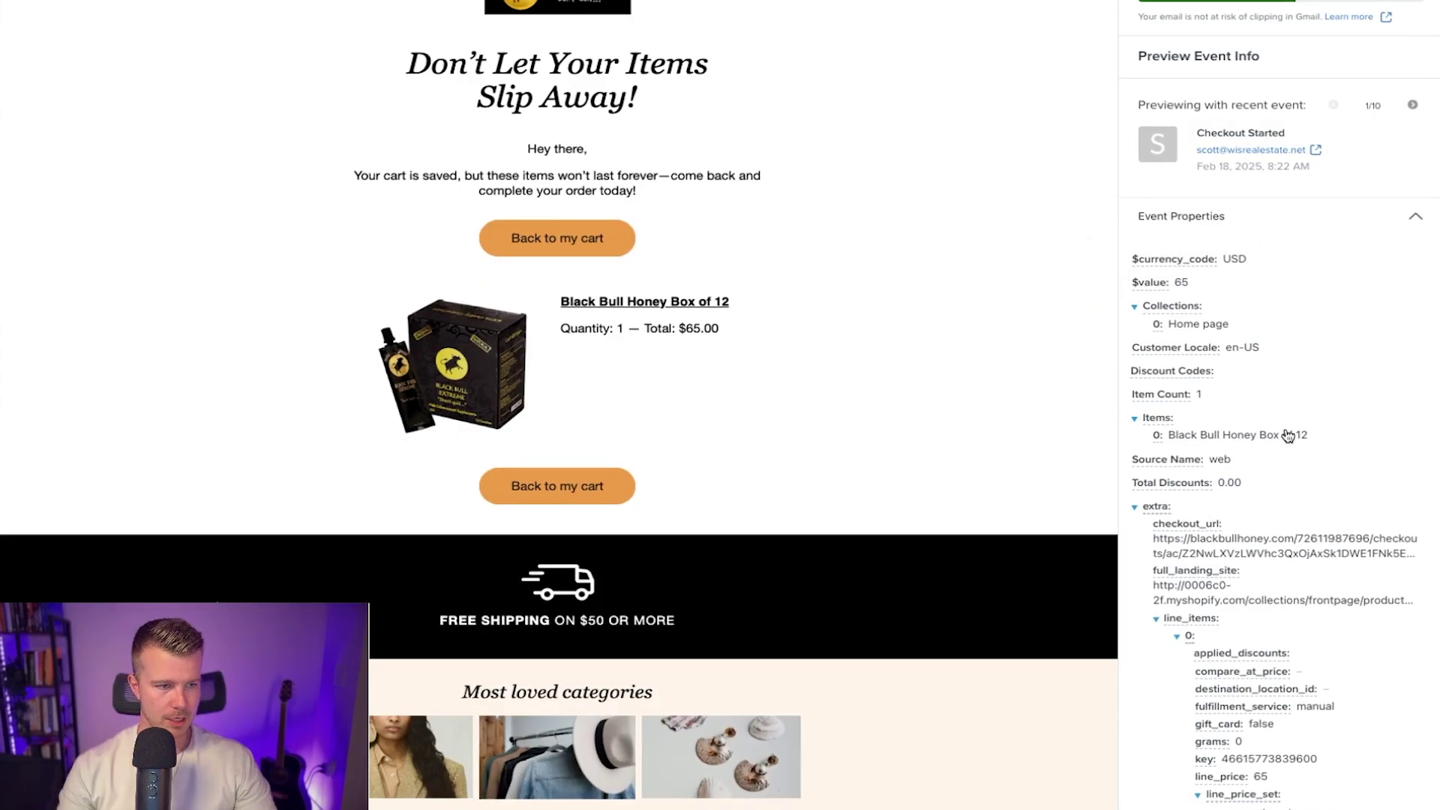
drag(1308, 435, 1167, 443)
key(super+c)
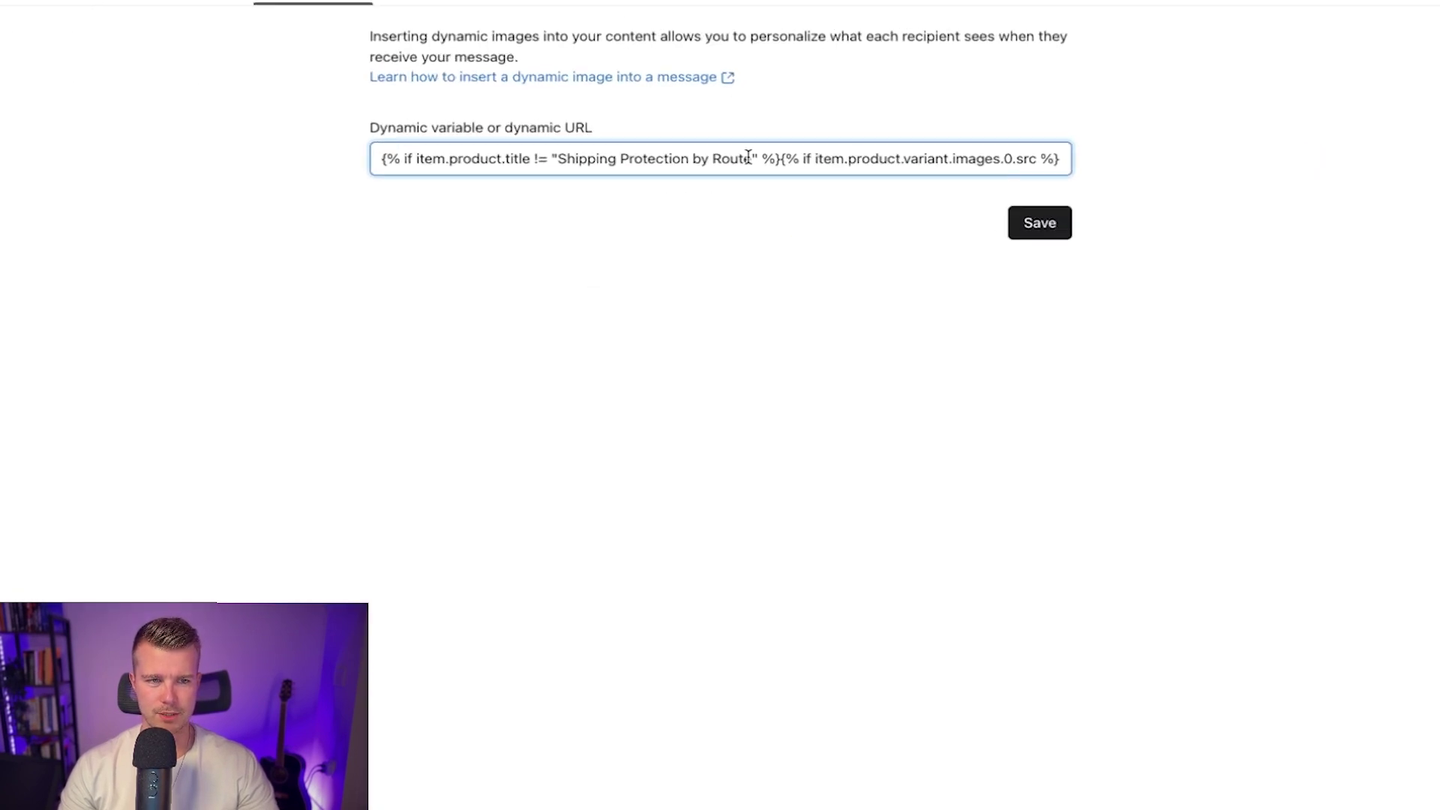
drag(744, 142, 727, 142)
drag(739, 229, 465, 222)
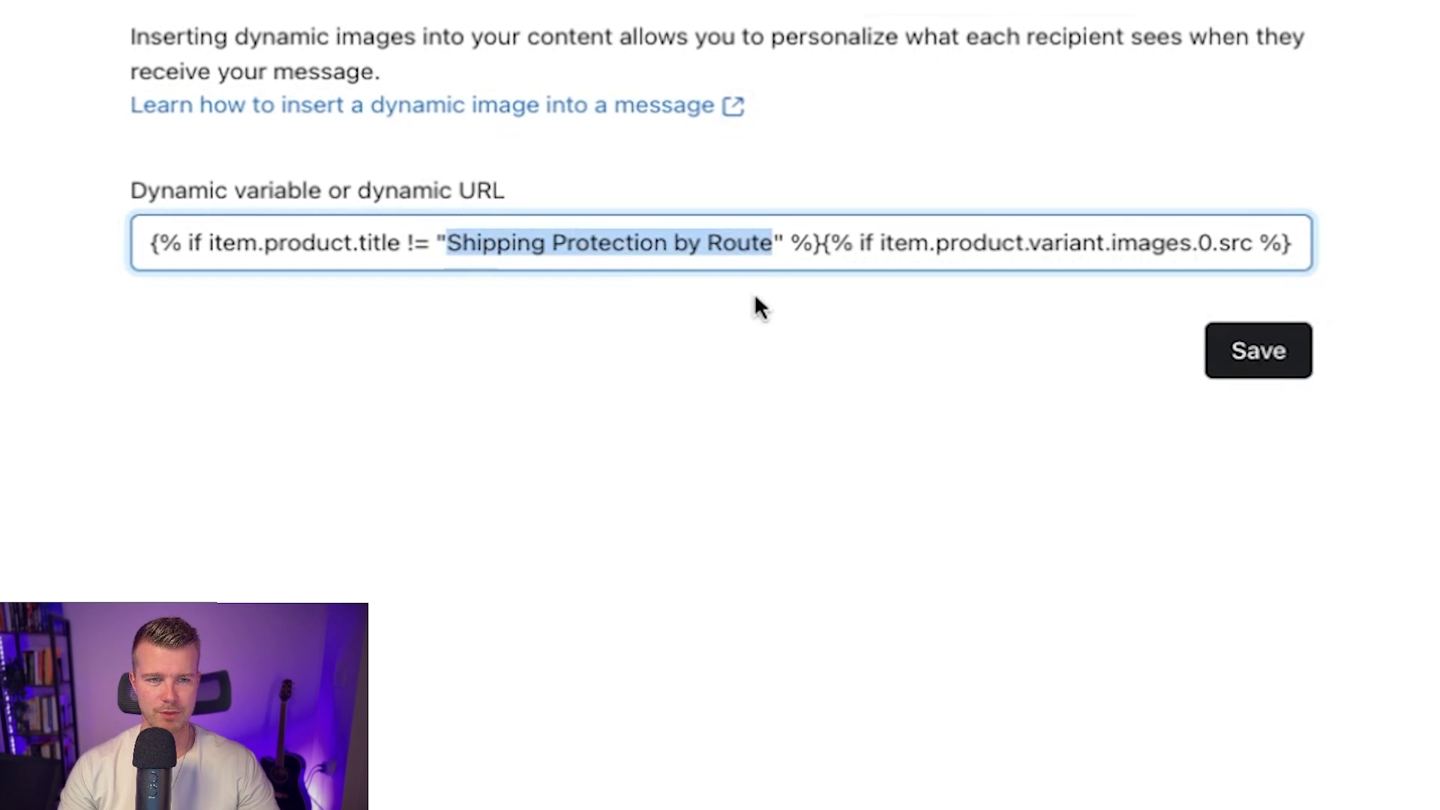
key(super+v)
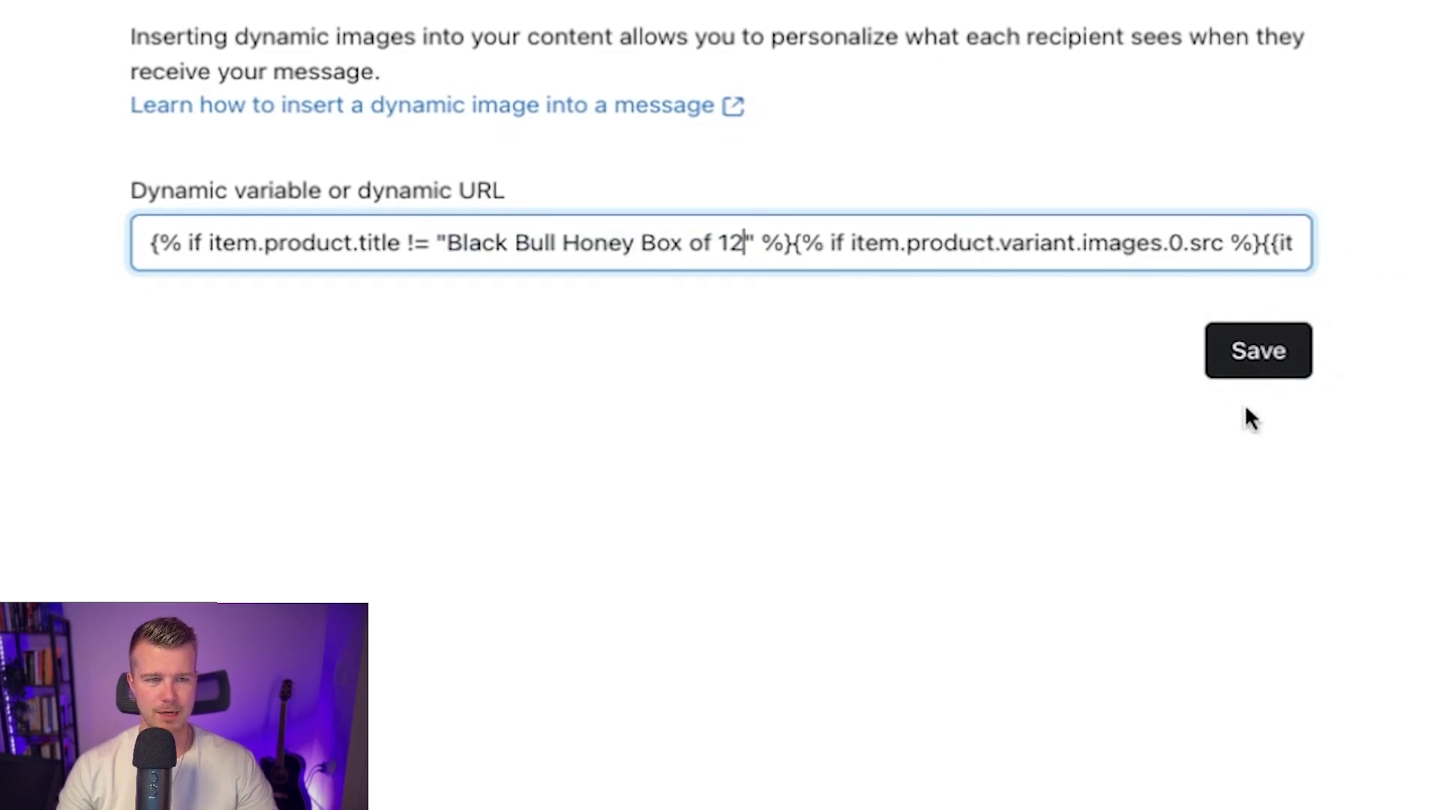
click(1270, 375)
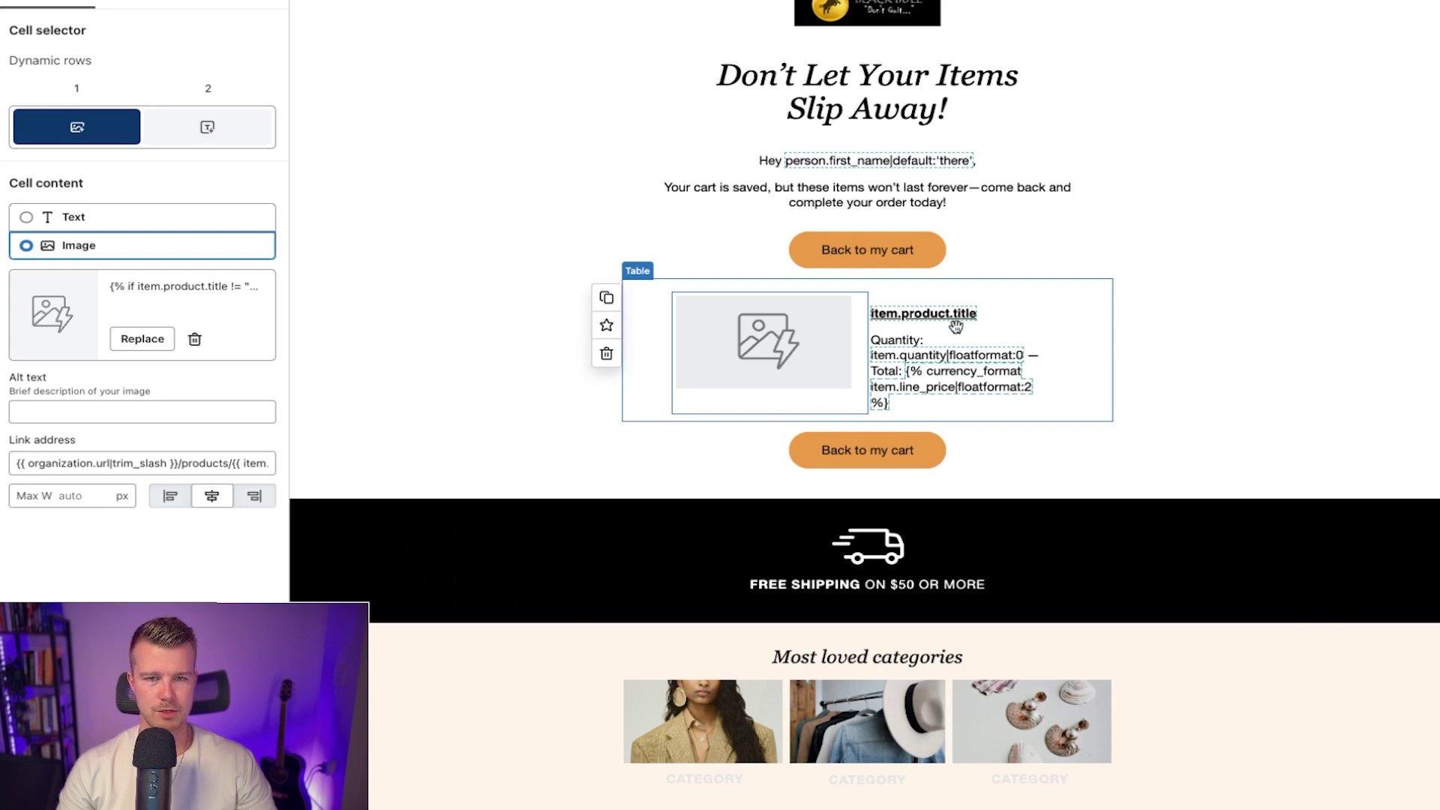
Step: Insert {% if item.product.title != "Black Bull Honey Box of 12" %} as the first line of the product text cell's HTML source
click(211, 127)
click(262, 320)
key(Return)
key(Return)
key(Up)
key(Up)
key(ctrl+v)
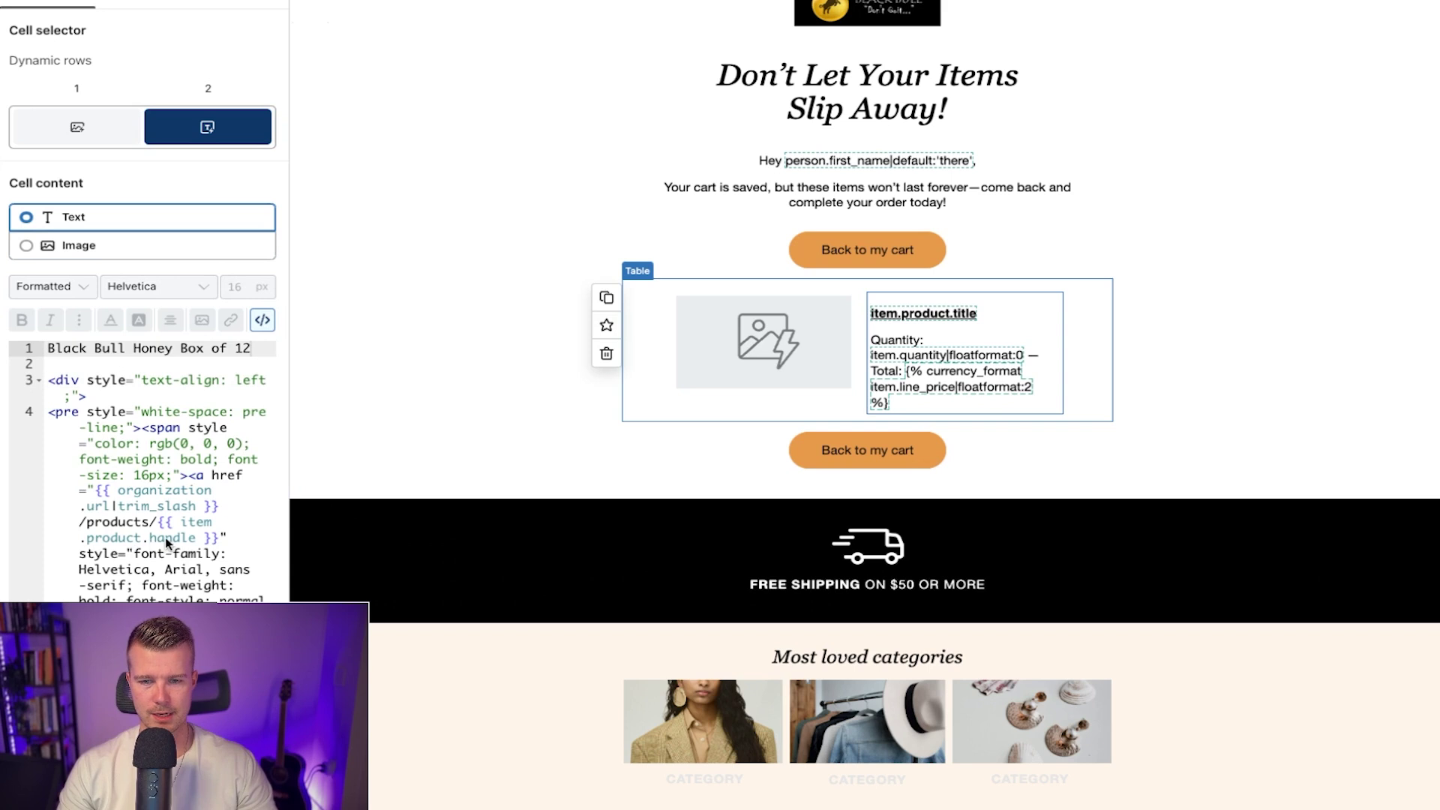
text({% if item.product.title != "Shipping Protection by Route" %})
drag(252, 348, 47, 347)
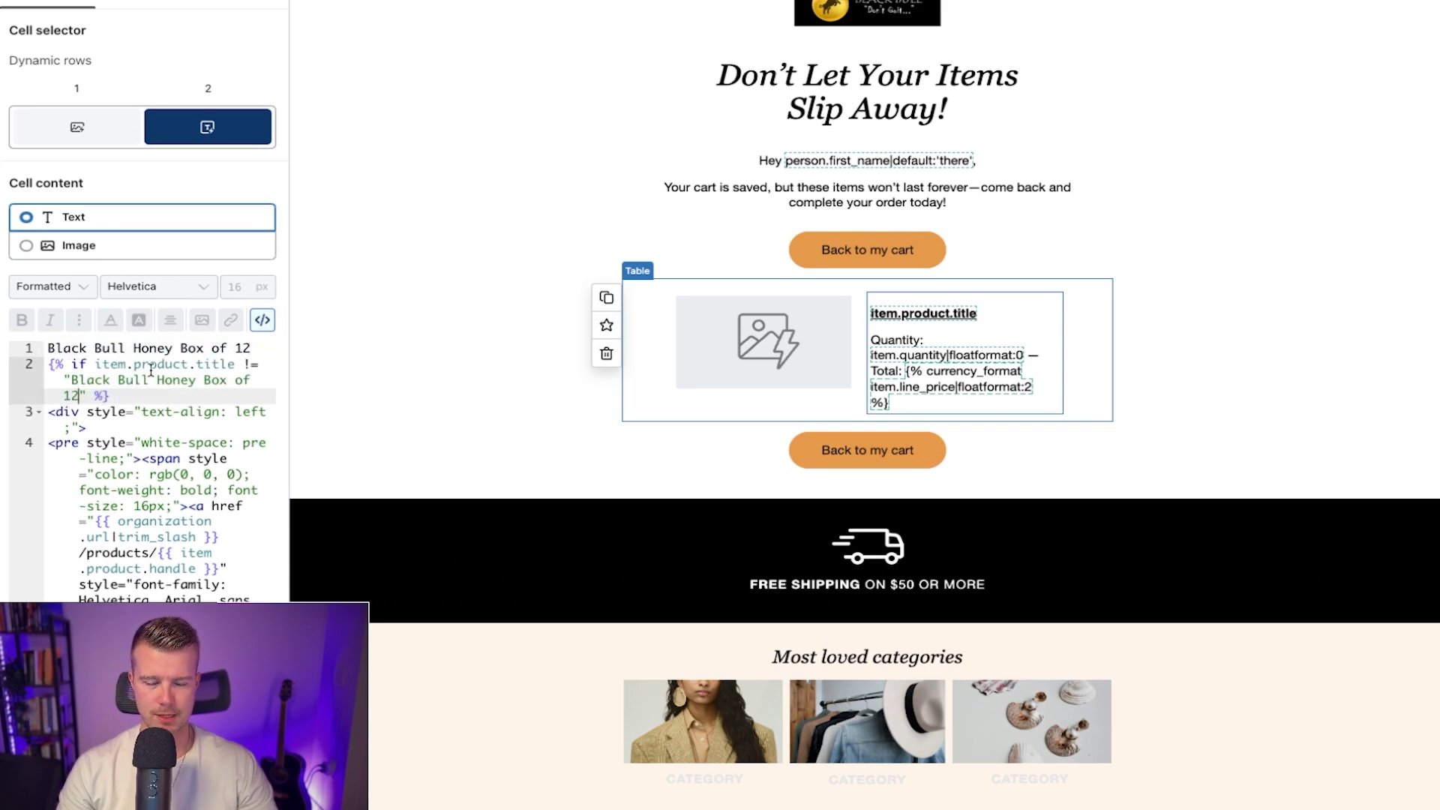
drag(250, 350, 47, 348)
key(Delete)
key(Delete)
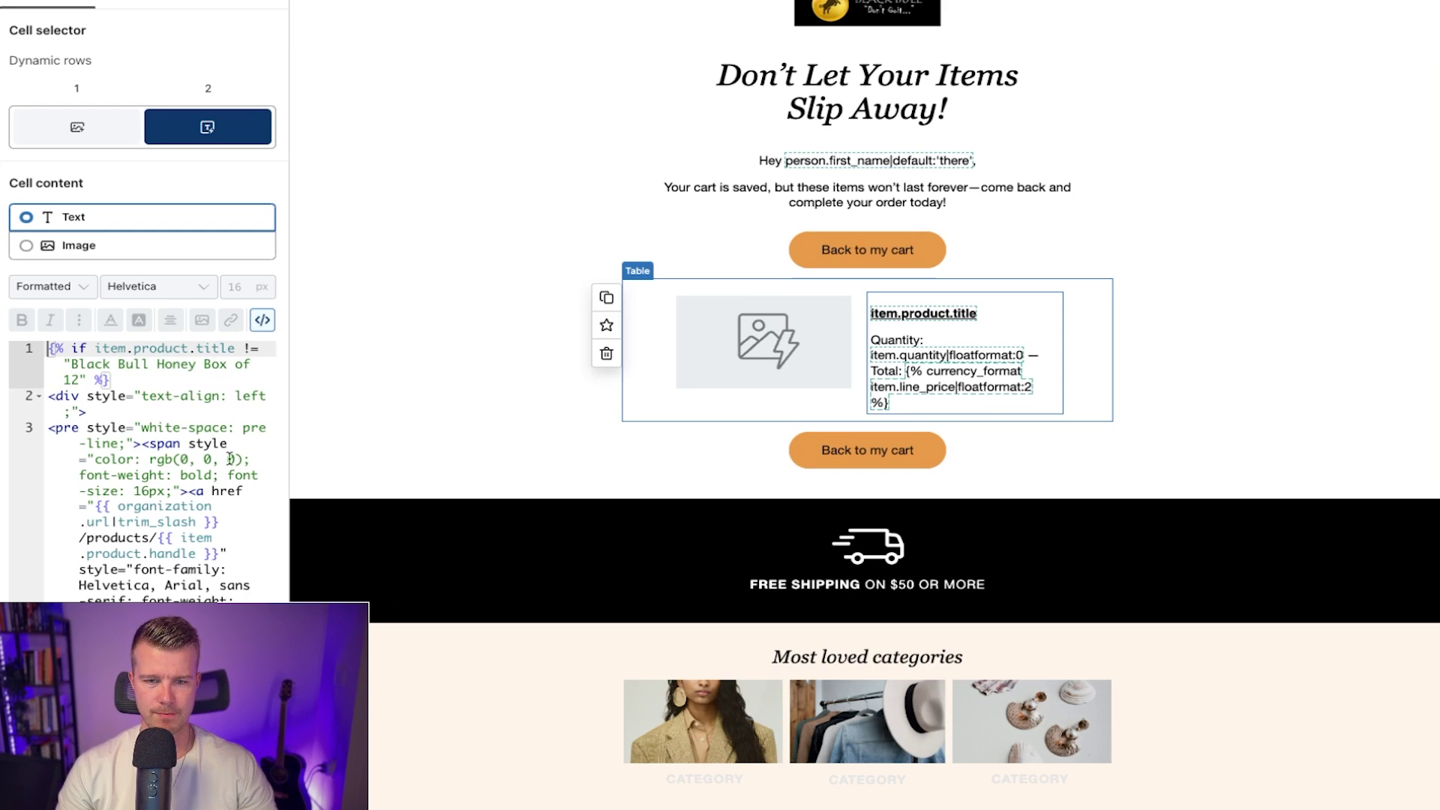
Step: Close the condition with {%endif%} at the end of the text cell's HTML source and select the table's image cell
scroll(180, 507, down, 5)
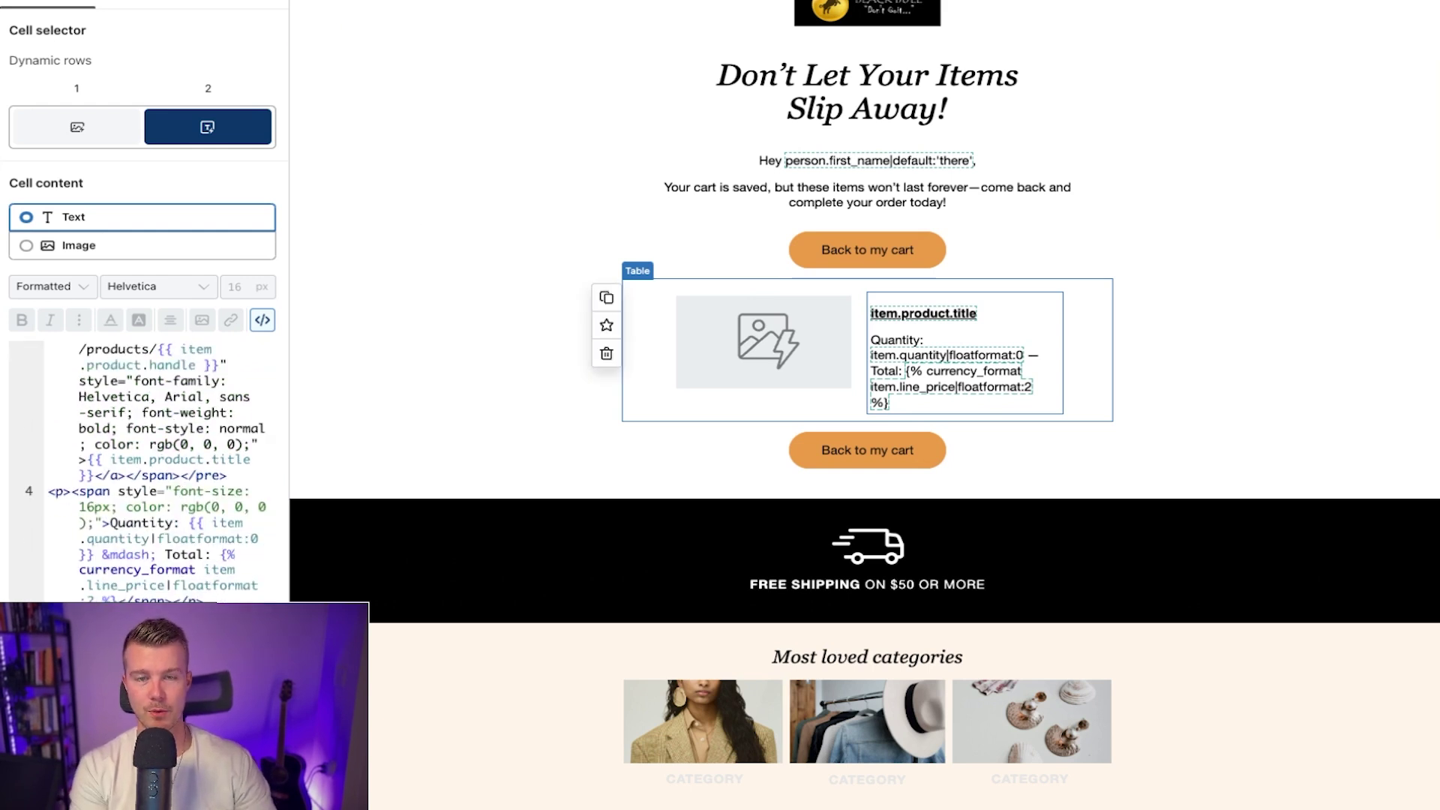
click(1140, 228)
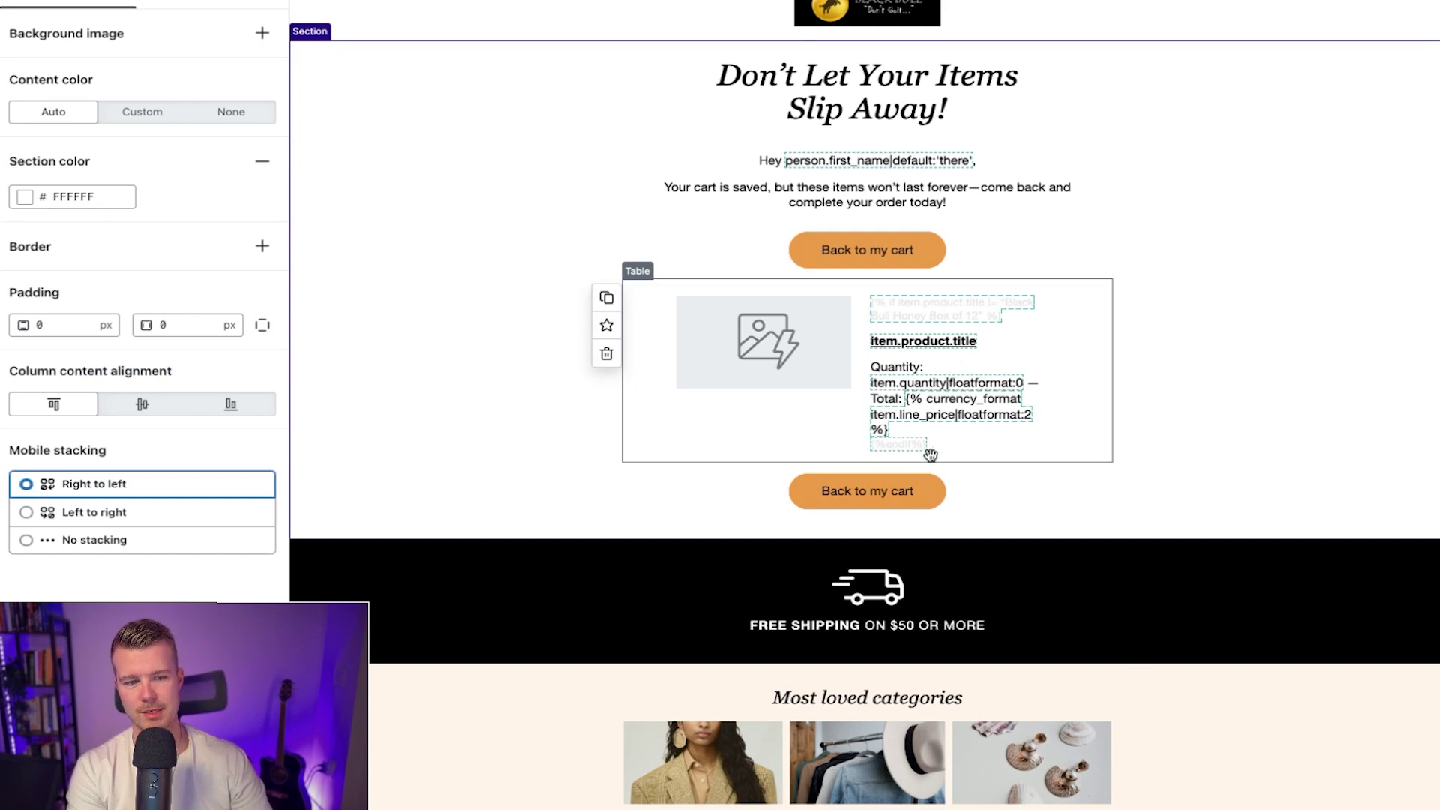
click(752, 361)
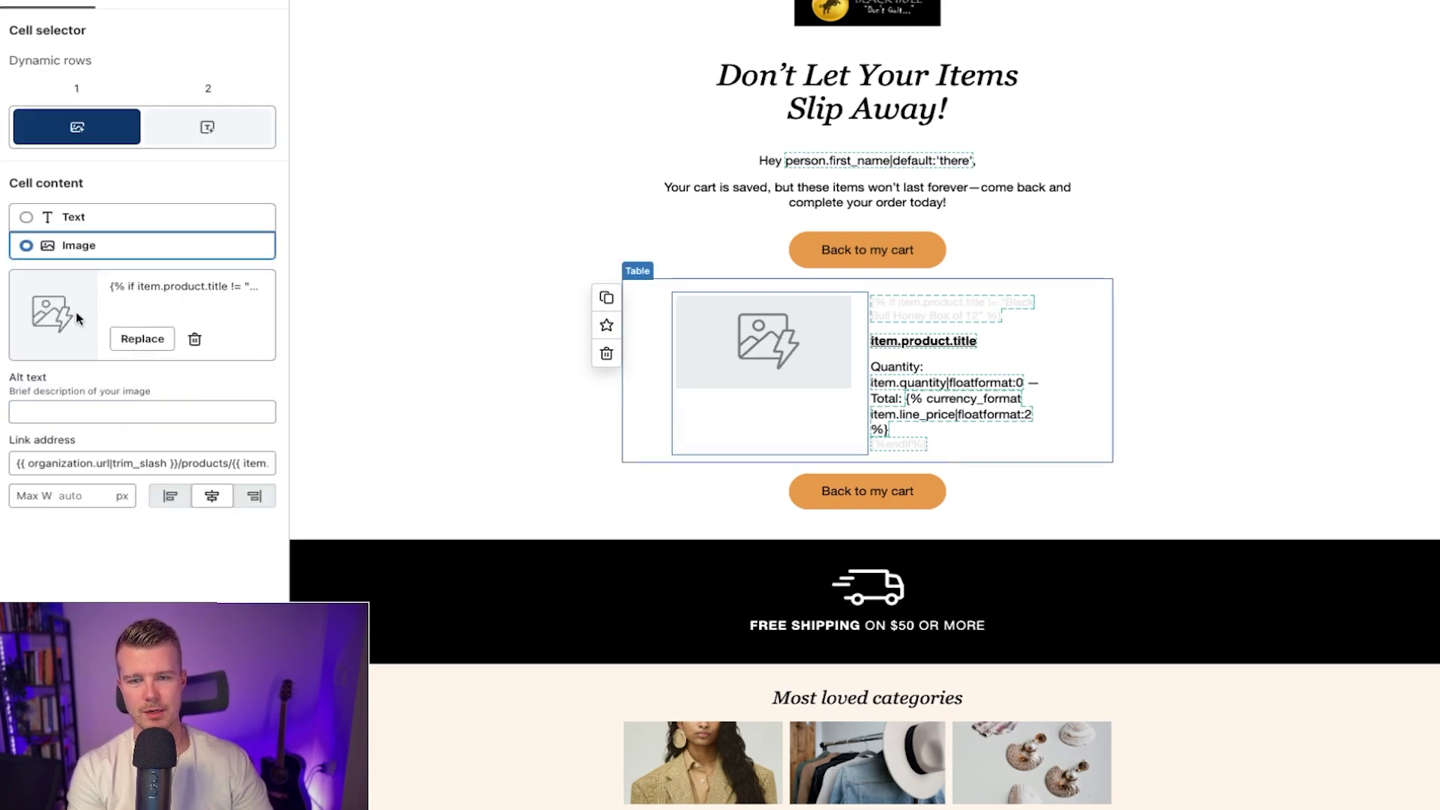